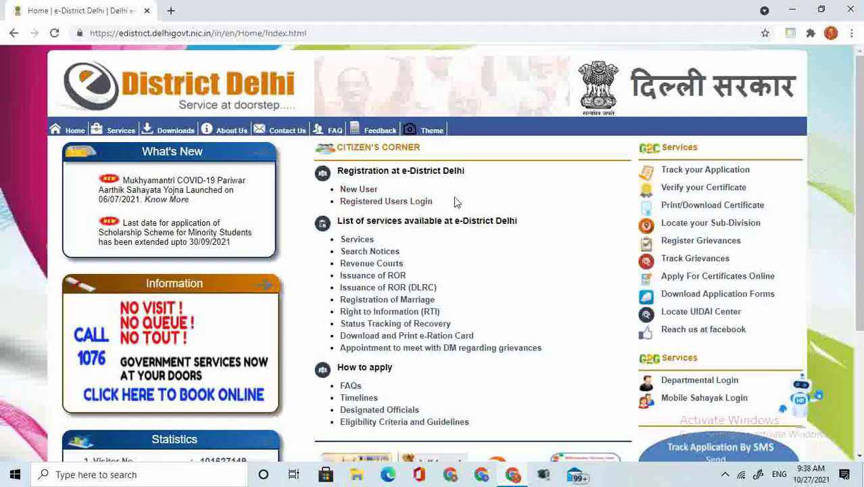
# Step: Open the registered users login form, enter the displayed captcha code, and log in with the prefilled citizen credentials
pyautogui.click(412, 203)
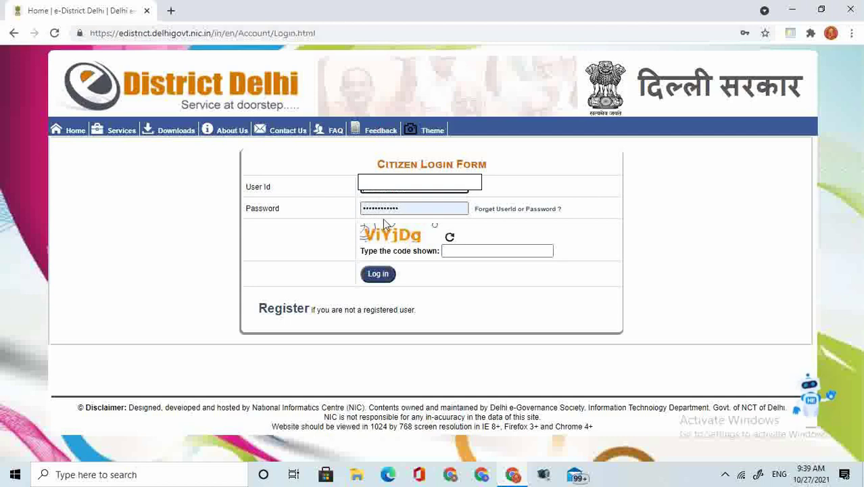
pyautogui.click(475, 250)
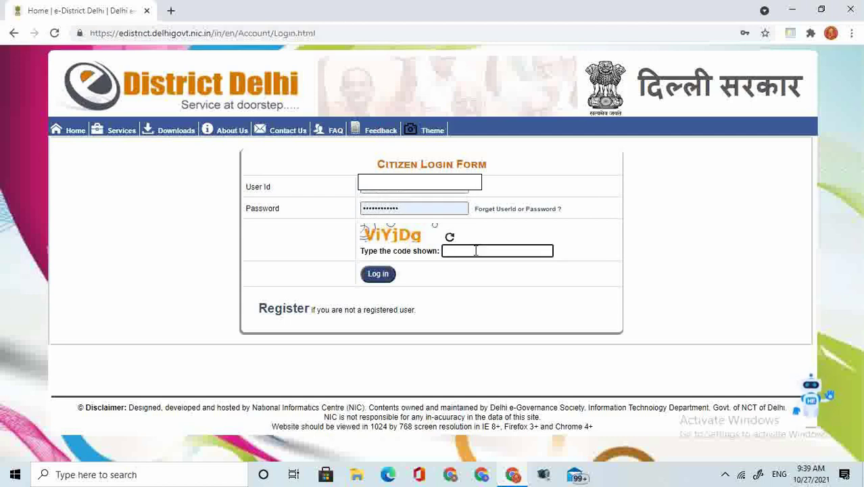
pyautogui.write('Vi')
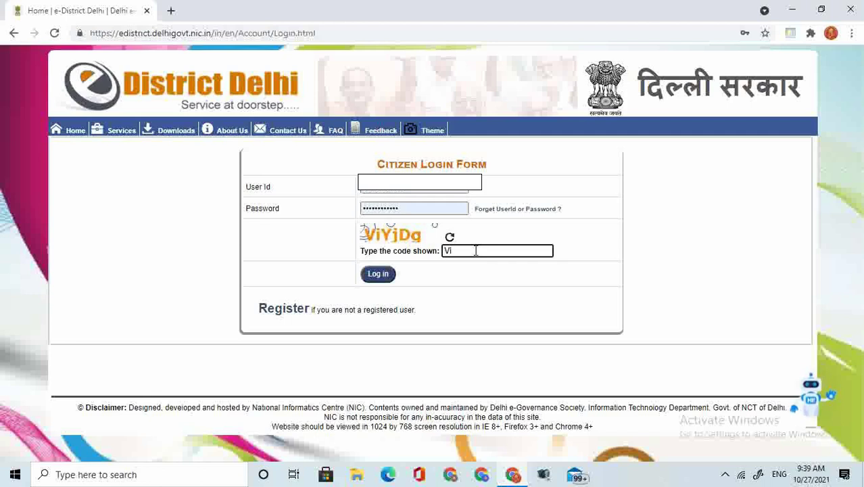
pyautogui.write('Y')
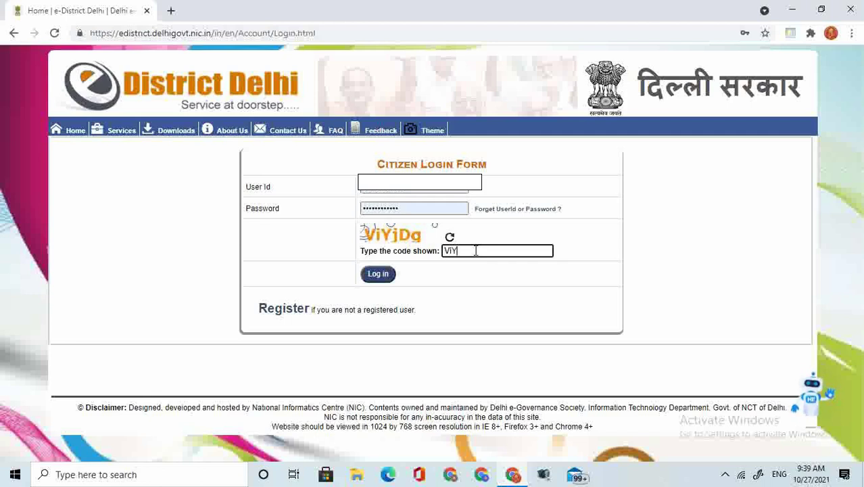
pyautogui.write('jD')
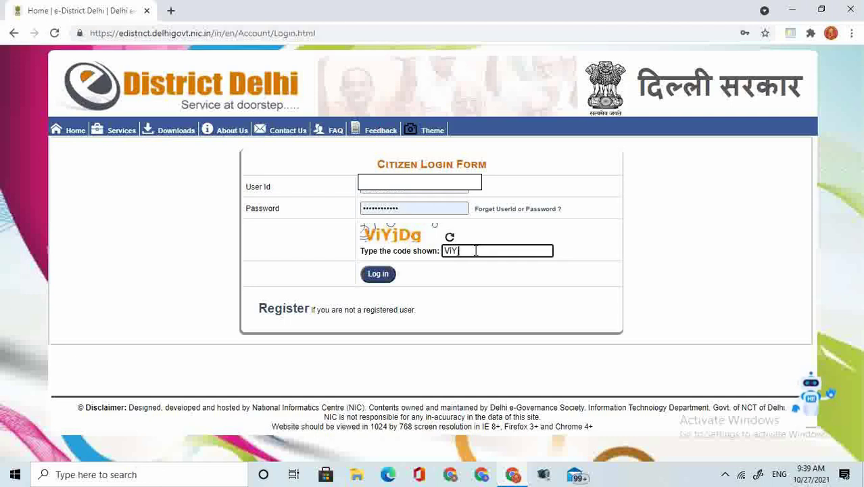
pyautogui.write('g')
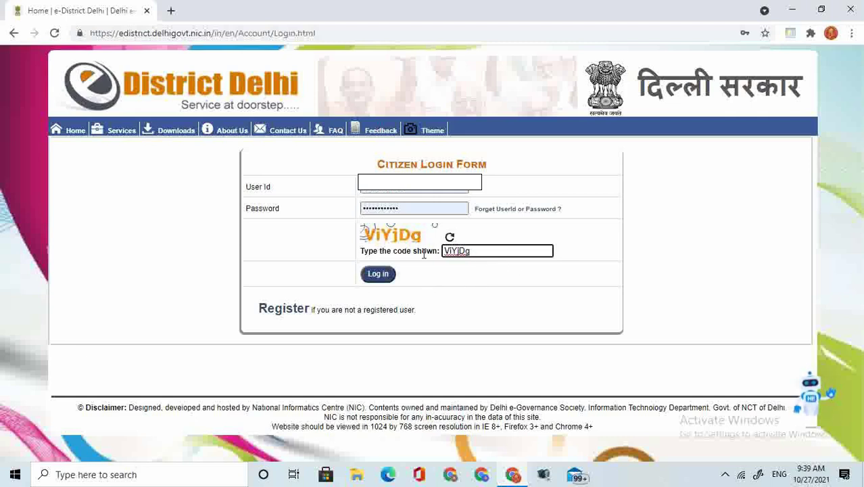
pyautogui.click(380, 276)
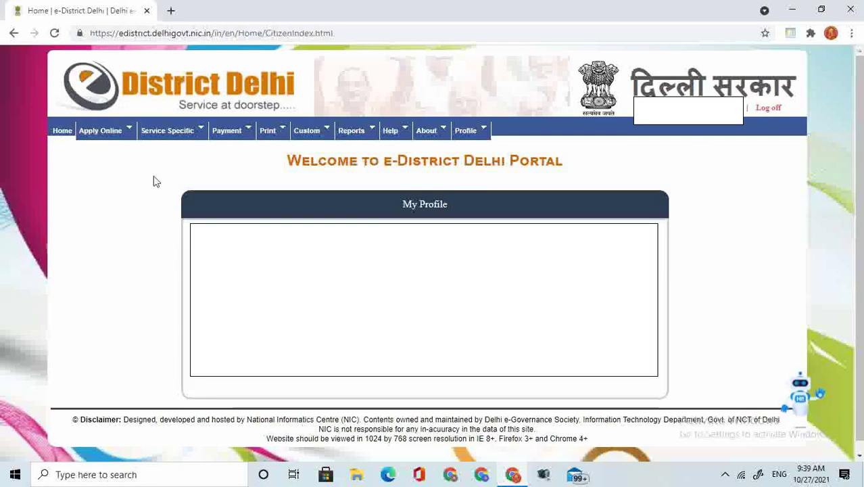
pyautogui.moveTo(483, 133)
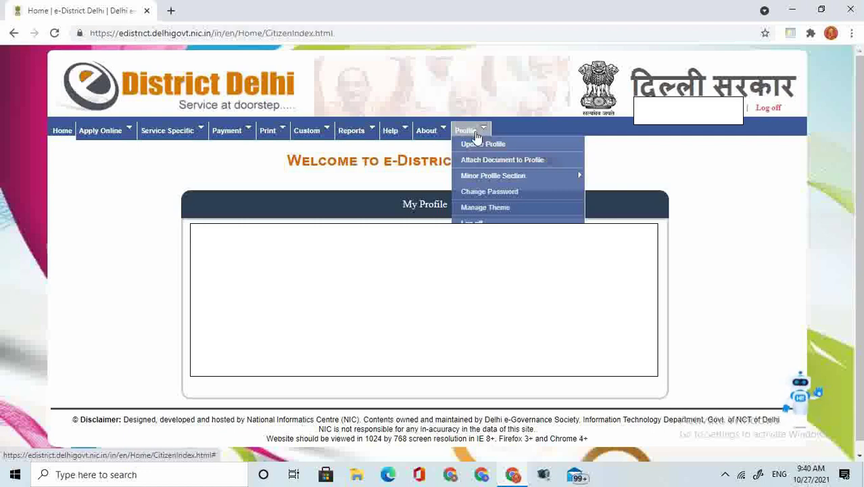
pyautogui.moveTo(482, 181)
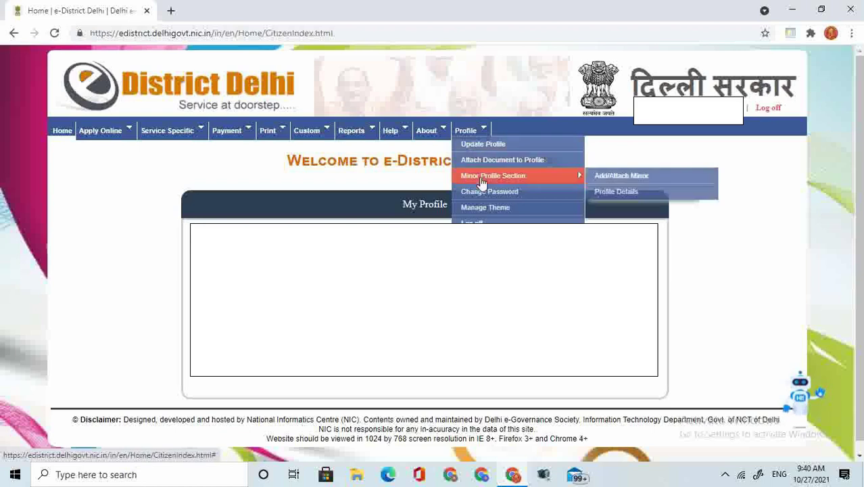
pyautogui.click(634, 179)
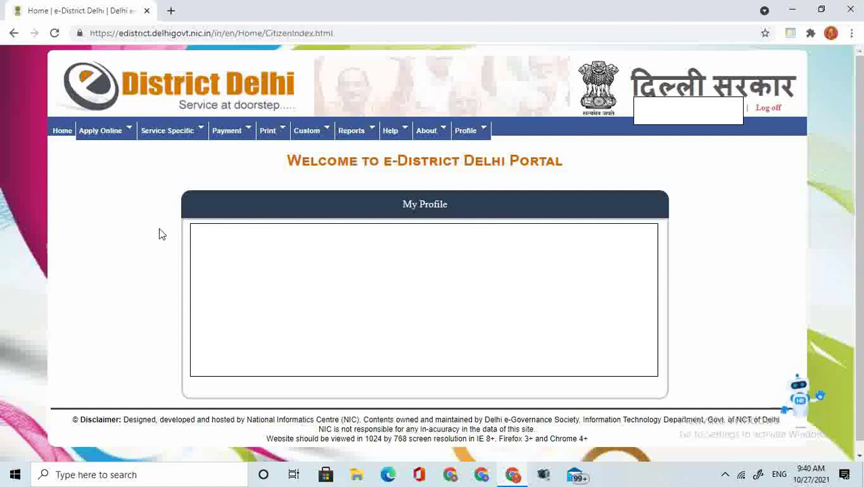
# Step: Open the list of services available to citizens for applying online
pyautogui.moveTo(102, 134)
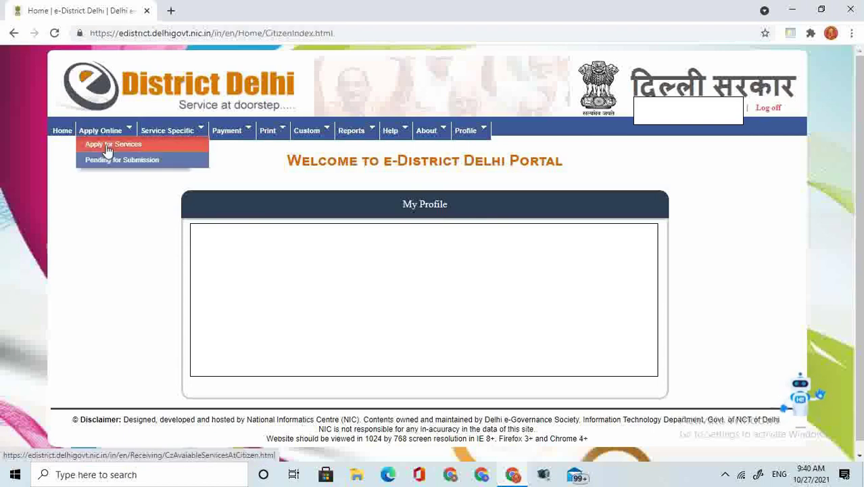
pyautogui.click(107, 150)
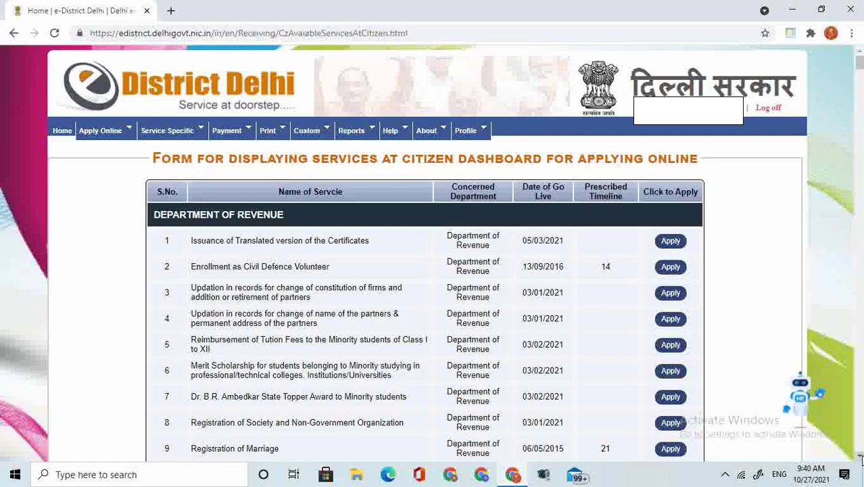
# Step: Examine the services offered for online application across the departments, from Revenue through Labour
pyautogui.moveTo(860, 458); pyautogui.dragTo(860, 458)
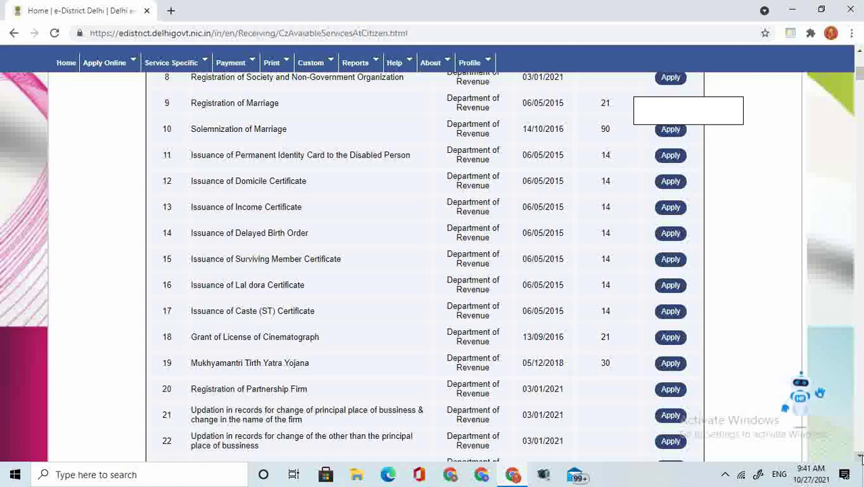
pyautogui.scroll(-3, 860, 457)
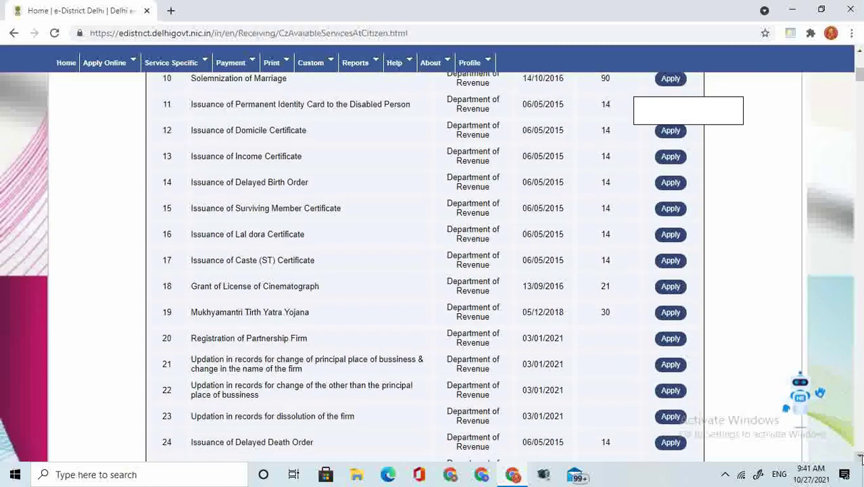
pyautogui.scroll(-2, 860, 457)
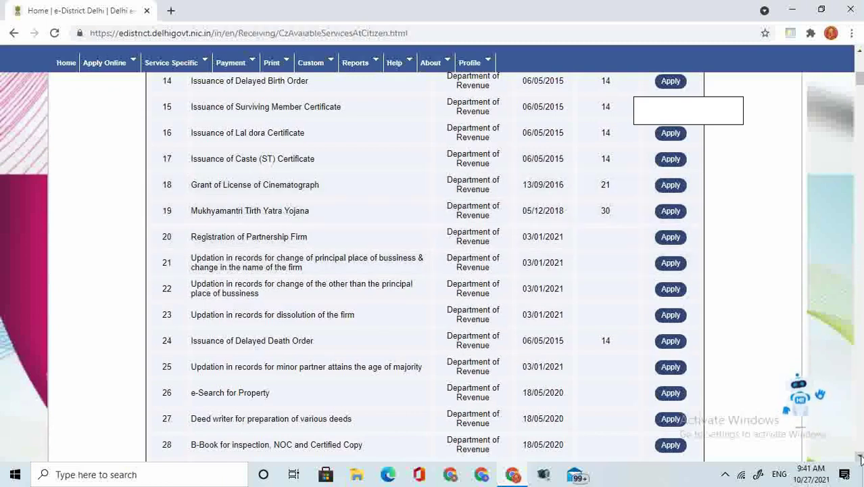
pyautogui.moveTo(860, 457); pyautogui.dragTo(860, 458)
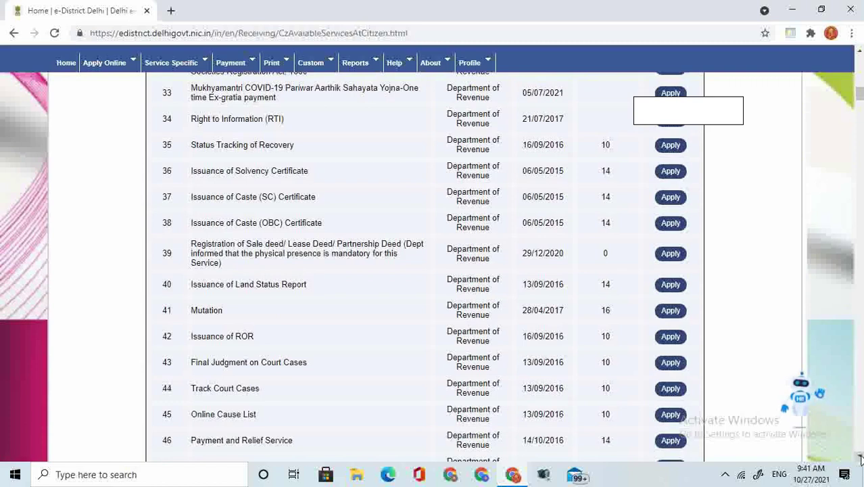
pyautogui.moveTo(859, 458); pyautogui.dragTo(860, 458)
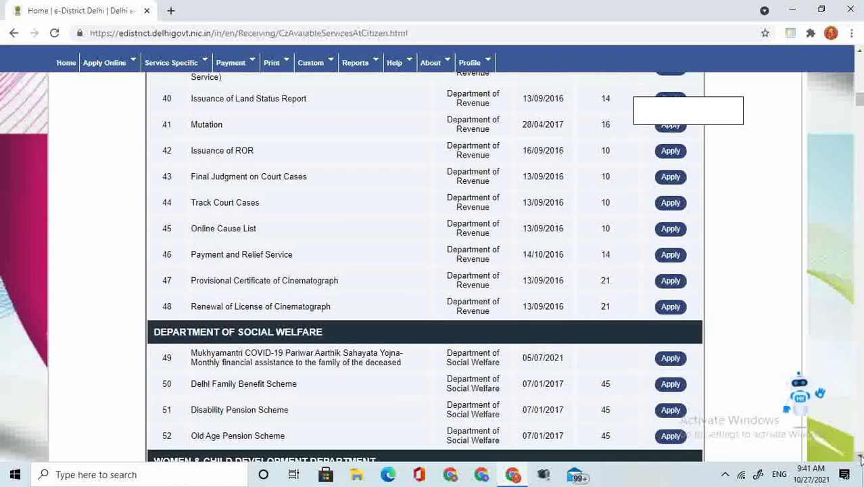
pyautogui.moveTo(860, 458); pyautogui.dragTo(859, 458)
pyautogui.click(860, 458)
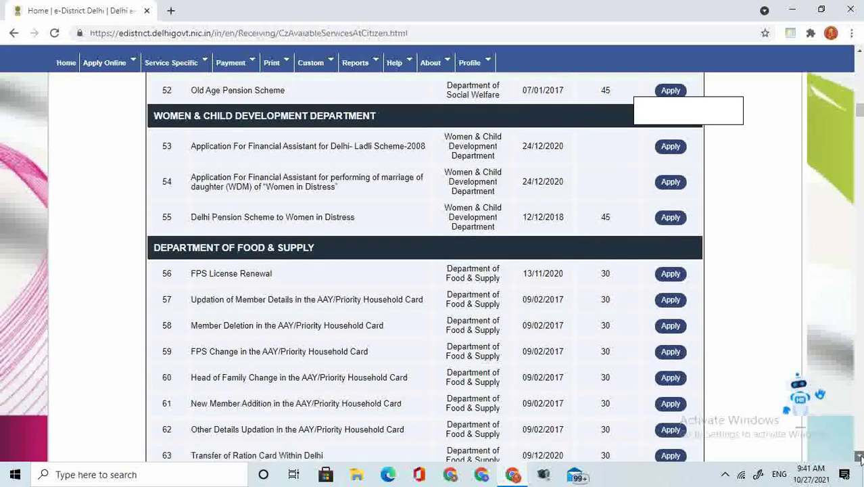
pyautogui.click(860, 458)
pyautogui.moveTo(859, 458); pyautogui.dragTo(860, 458)
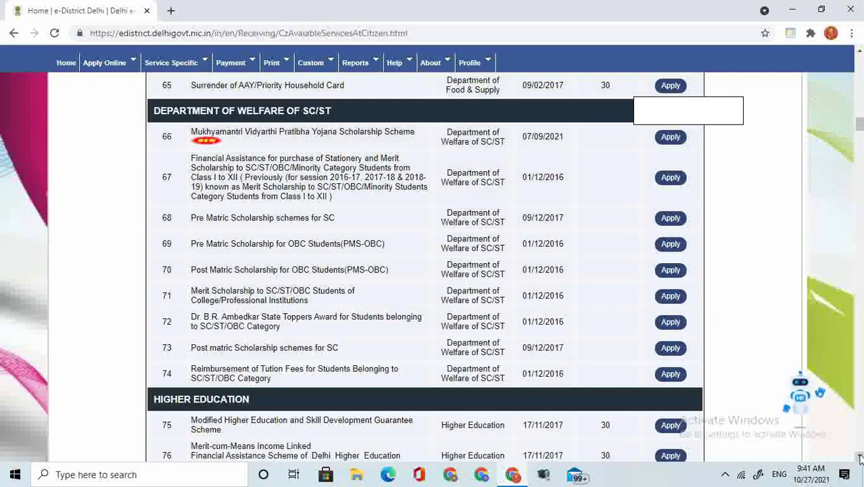
pyautogui.scroll(-5, 859, 459)
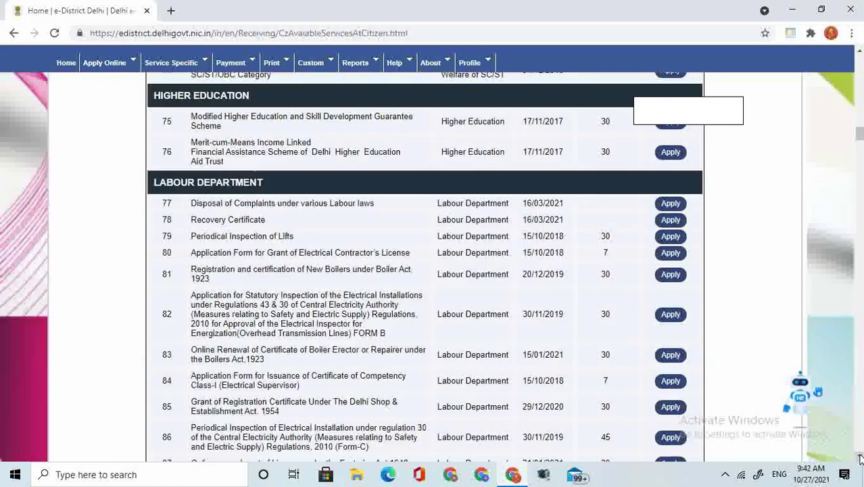
pyautogui.scroll(-3, 860, 458)
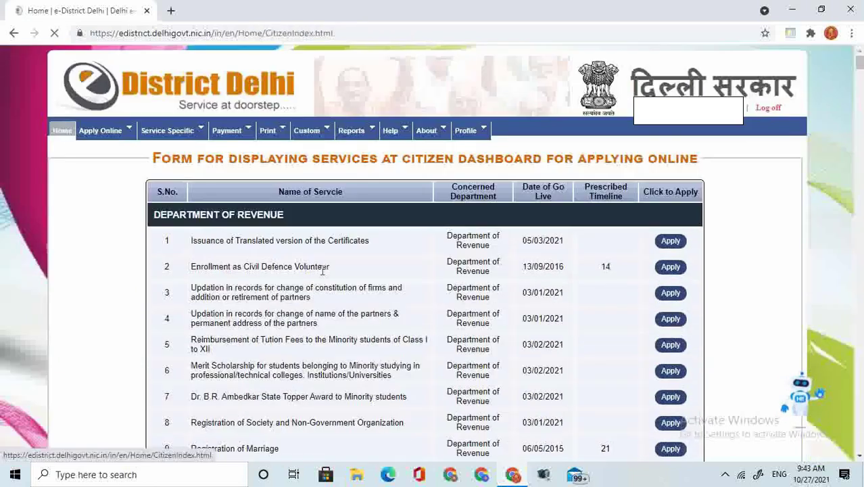
# Step: Start an application for Issuance of Income Certificate under the Department of Revenue
pyautogui.scroll(-3, 860, 458)
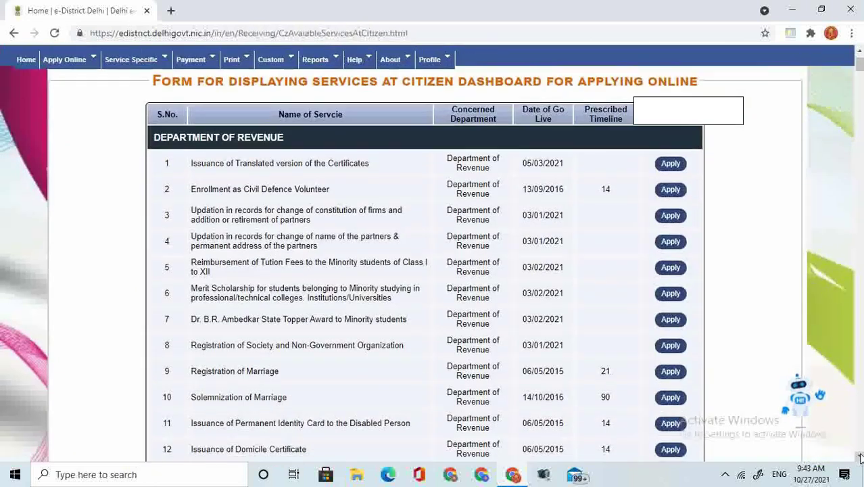
pyautogui.scroll(-1, 860, 458)
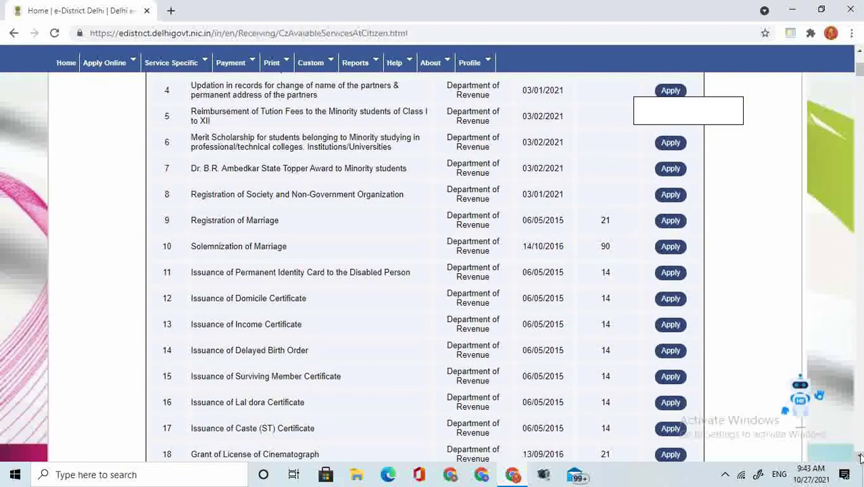
pyautogui.scroll(-1, 860, 458)
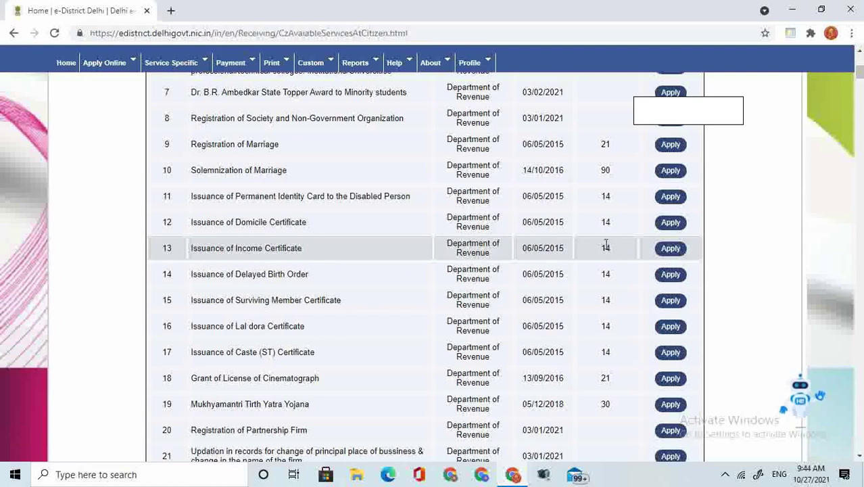
pyautogui.click(671, 248)
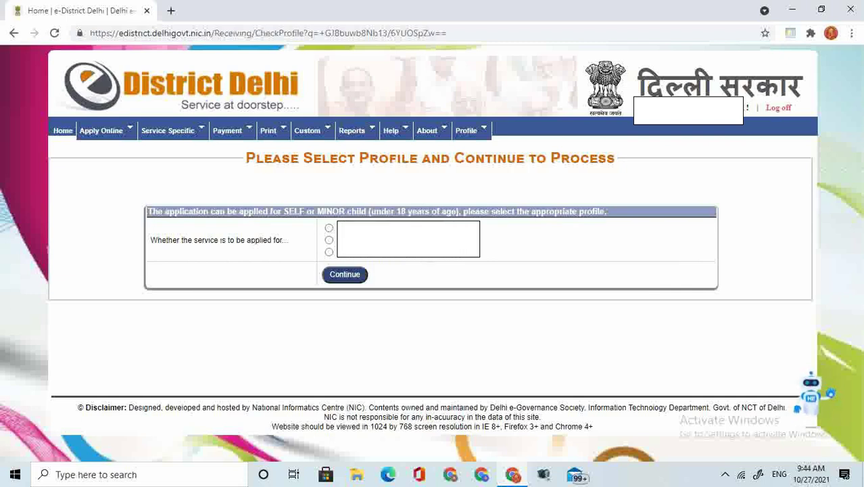
# Step: Choose the third listed profile for the application and continue past the review of the Basic/Personal Details Form
pyautogui.click(328, 252)
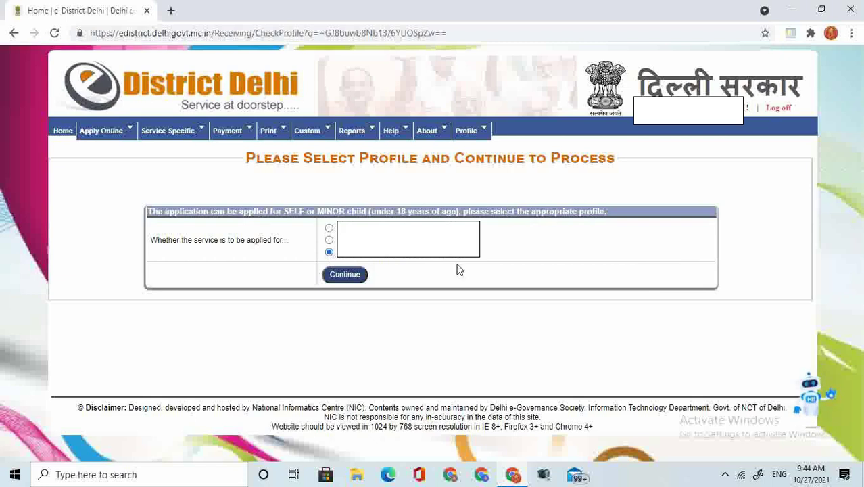
pyautogui.click(344, 275)
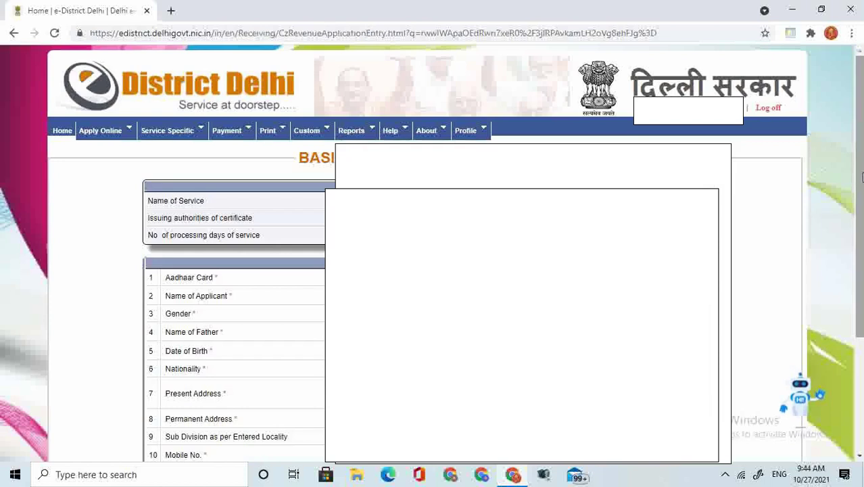
pyautogui.moveTo(863, 177); pyautogui.dragTo(862, 222)
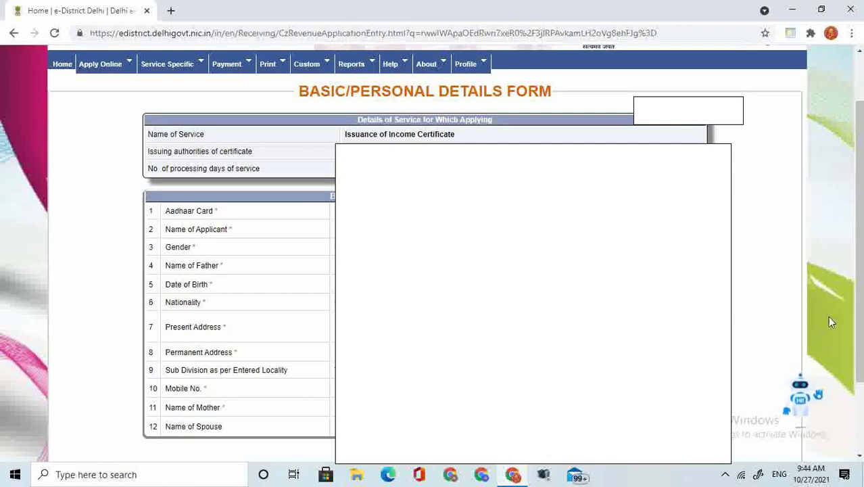
pyautogui.scroll(-1, 860, 318)
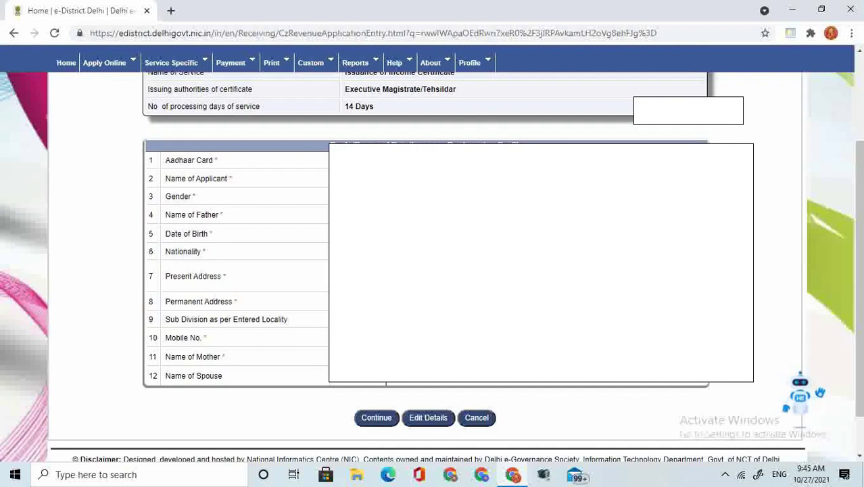
pyautogui.click(377, 419)
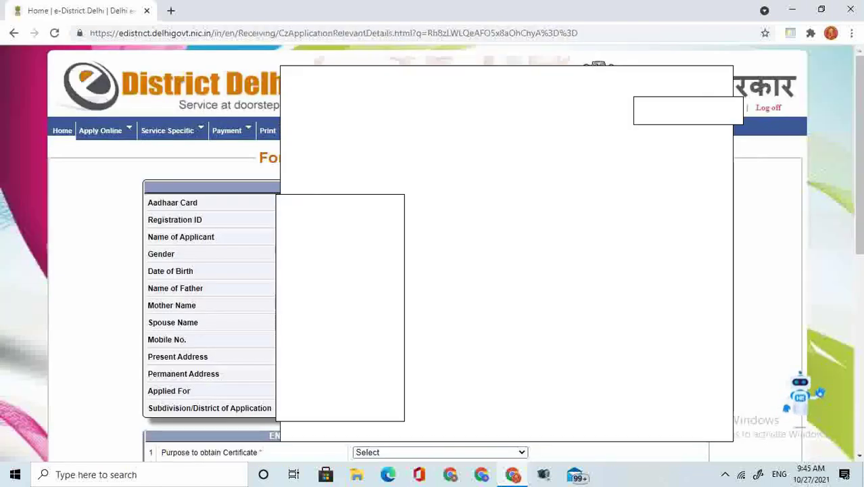
# Step: Set the certificate's purpose to "For availing charge concession in Education Institution" and the place of residence to Owned
pyautogui.scroll(-2, 856, 203)
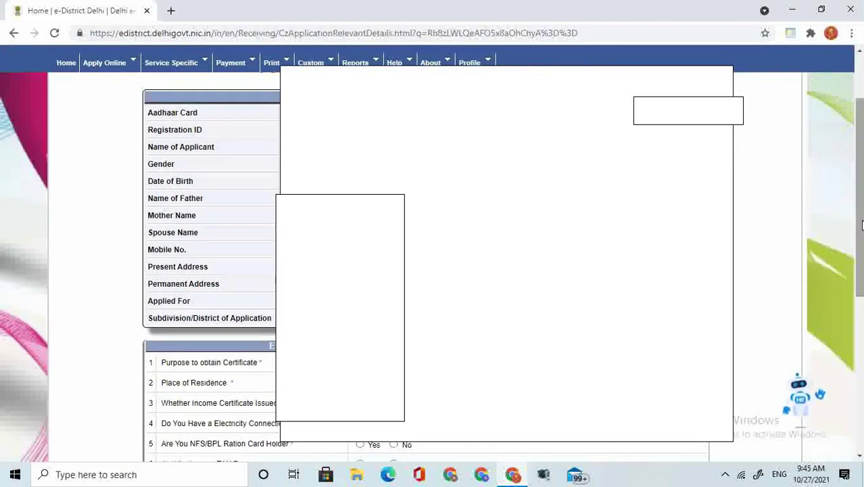
pyautogui.moveTo(860, 225); pyautogui.dragTo(860, 345)
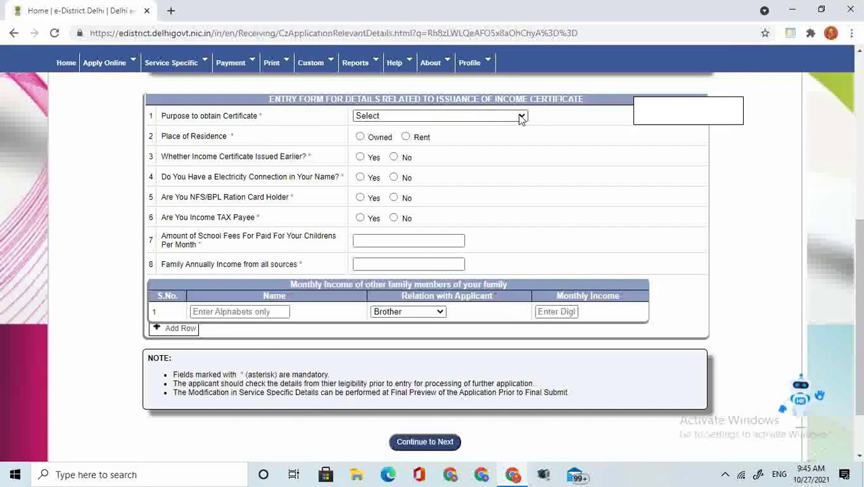
pyautogui.click(523, 118)
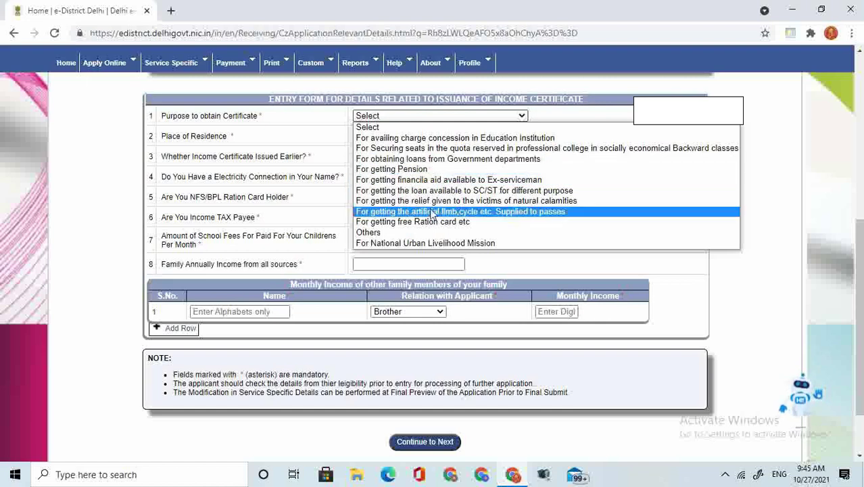
pyautogui.click(444, 139)
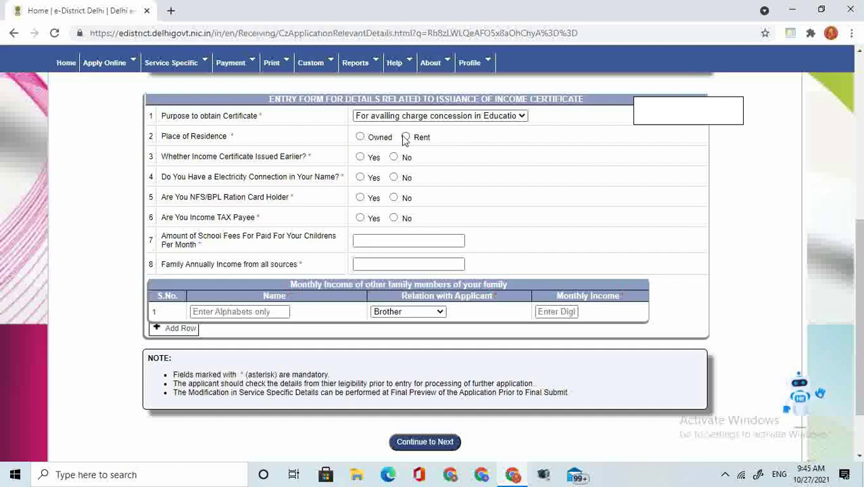
pyautogui.click(360, 137)
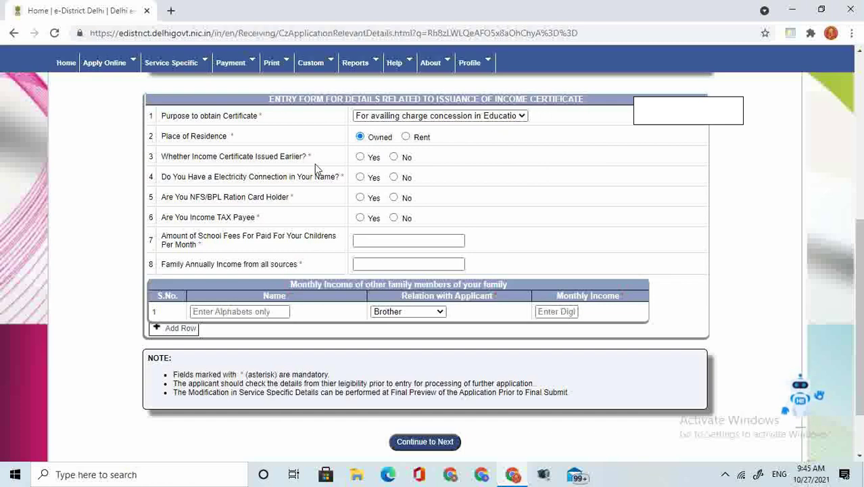
# Step: Answer No to whether an income certificate was issued earlier and whether the electricity connection is in the applicant's name
pyautogui.click(360, 157)
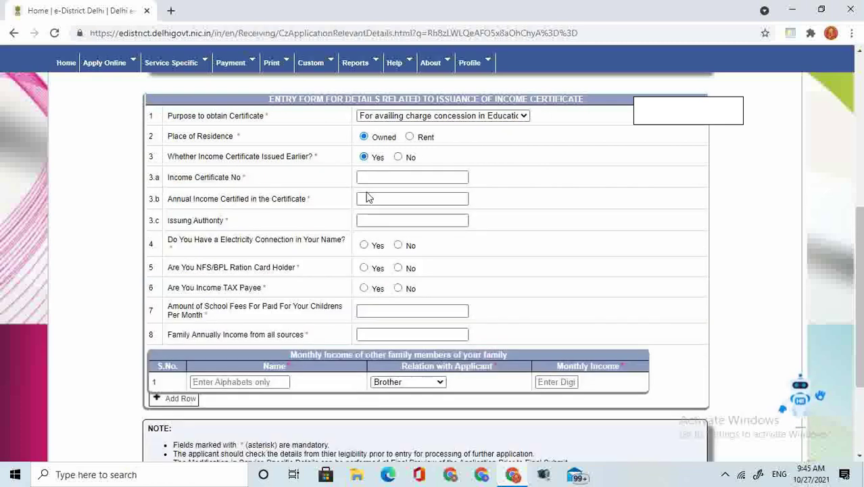
pyautogui.click(398, 158)
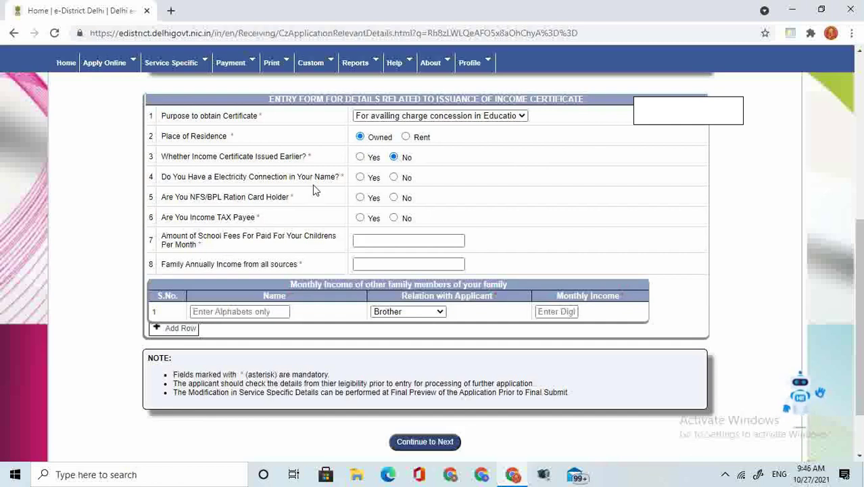
pyautogui.click(361, 180)
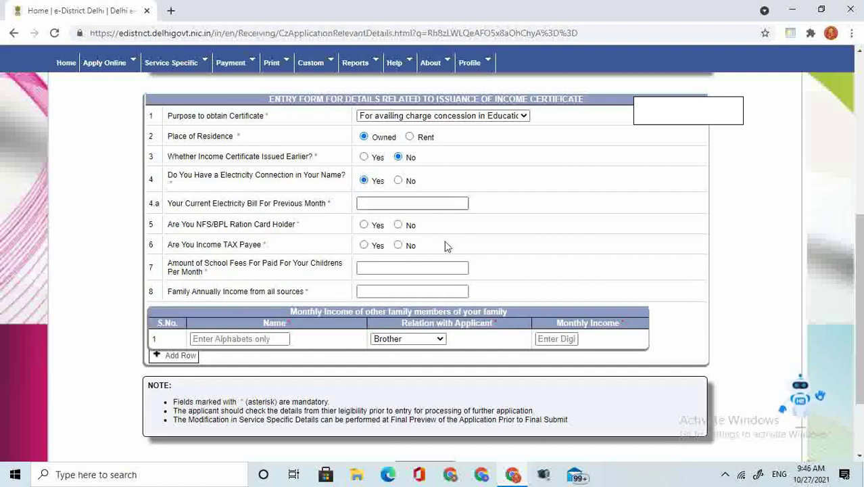
pyautogui.click(399, 181)
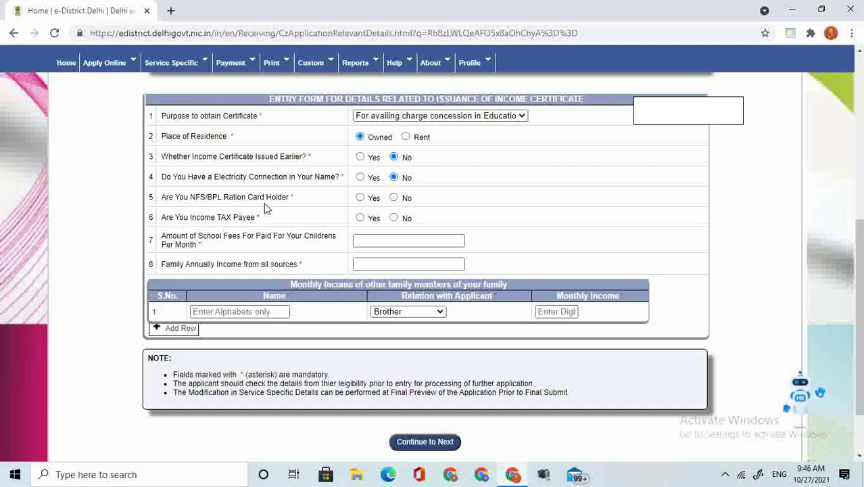
# Step: Answer No to being an NFS/BPL ration card holder and to being an income tax payee
pyautogui.click(361, 198)
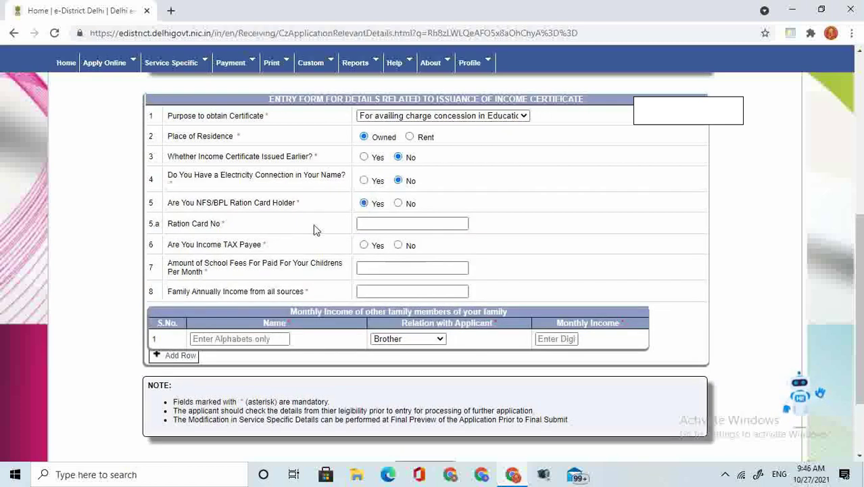
pyautogui.click(398, 204)
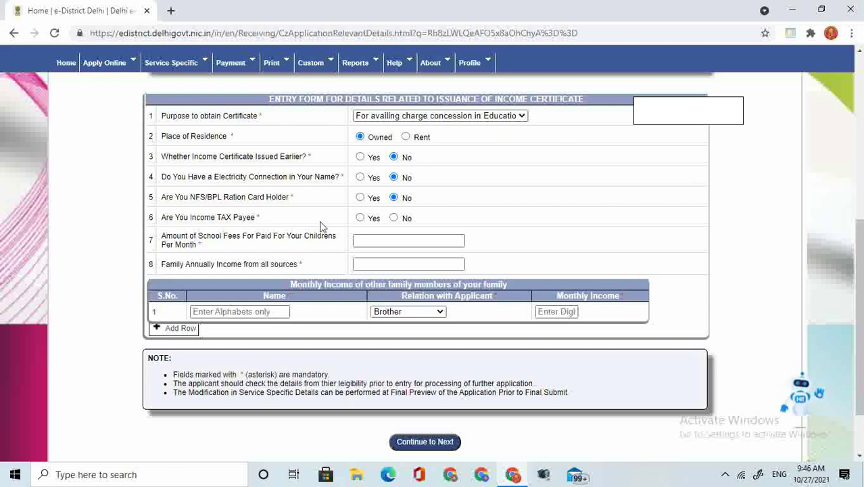
pyautogui.click(360, 218)
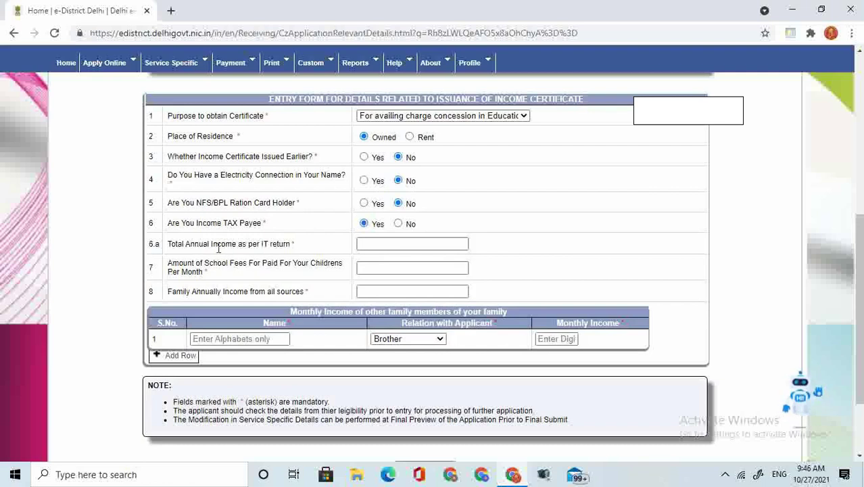
pyautogui.click(399, 224)
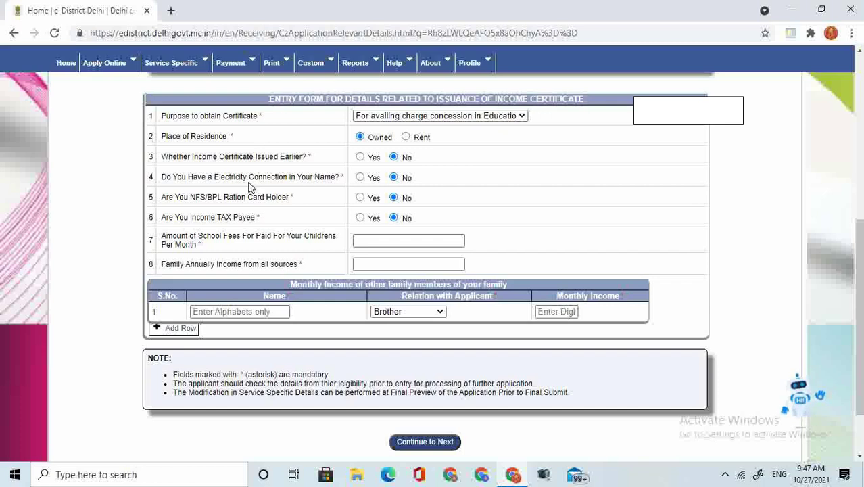
pyautogui.click(226, 311)
pyautogui.click(431, 315)
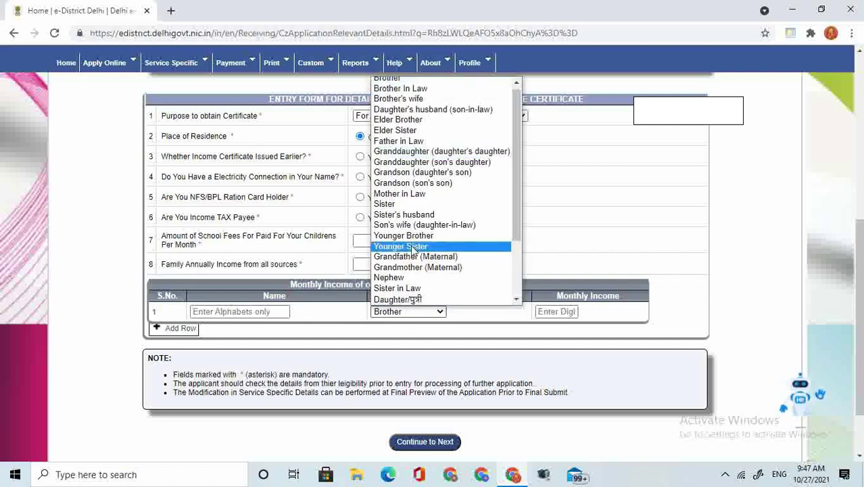
pyautogui.click(563, 241)
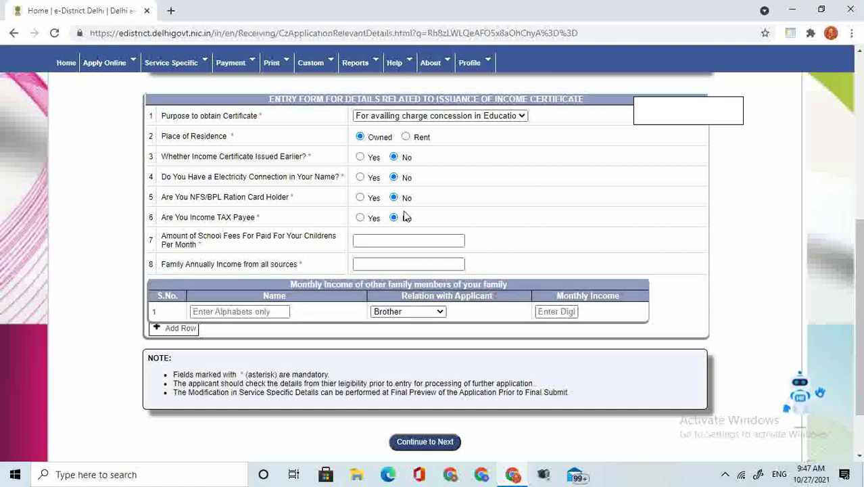
# Step: Set the purpose of the certificate to Others and continue to the next part of the application
pyautogui.click(523, 117)
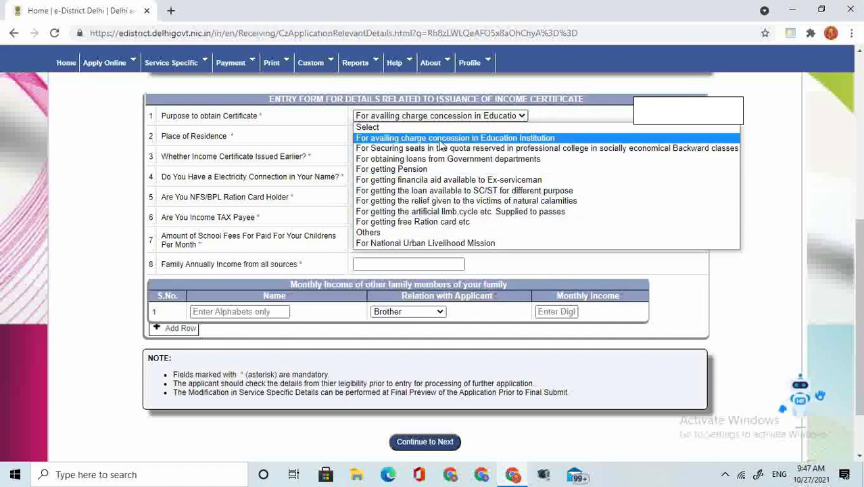
pyautogui.click(375, 233)
pyautogui.click(549, 172)
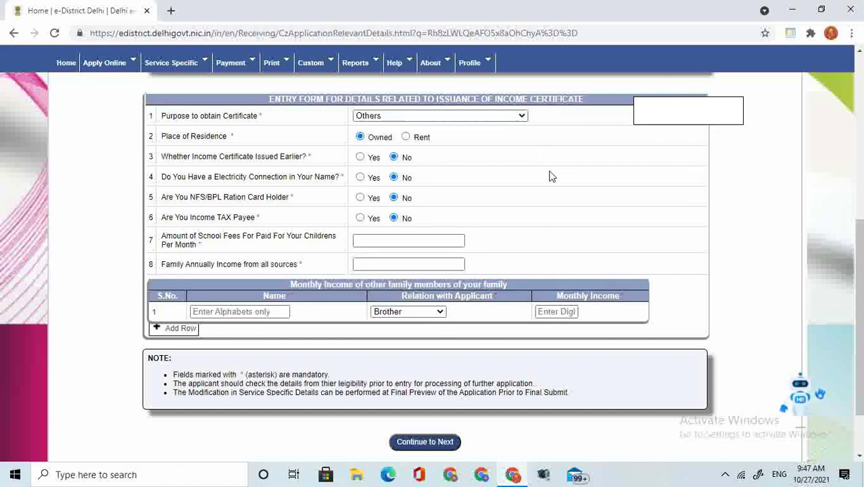
pyautogui.click(525, 118)
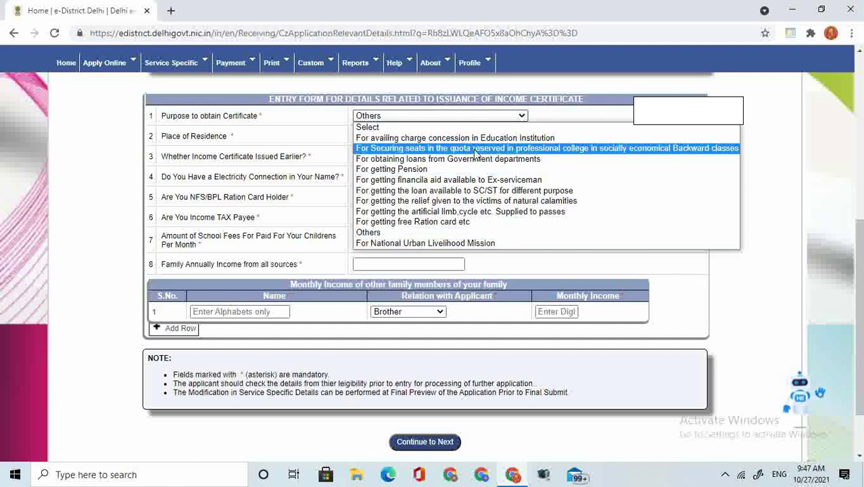
pyautogui.click(425, 232)
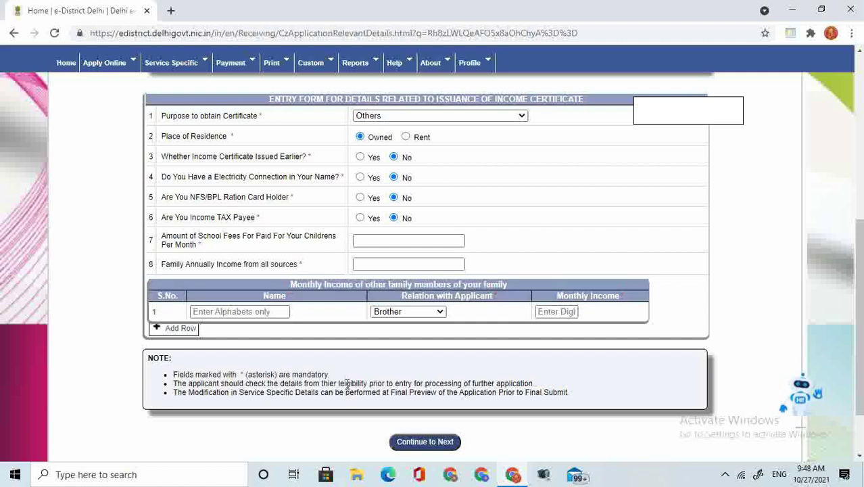
pyautogui.click(446, 447)
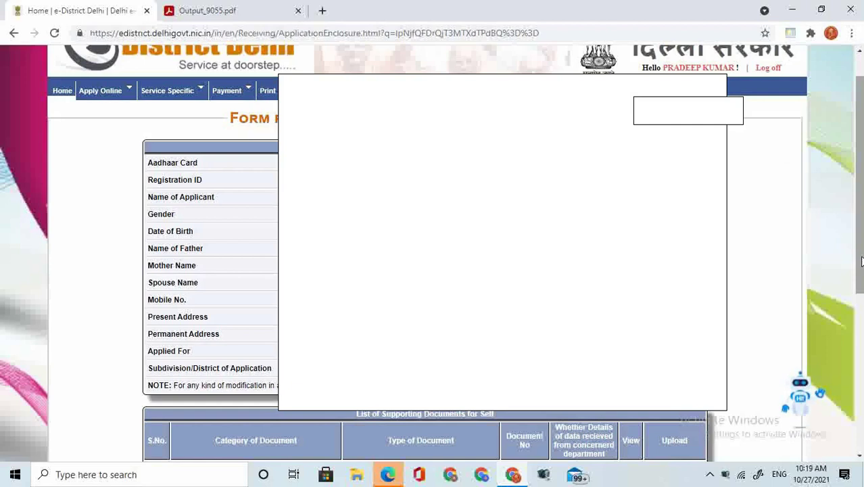
# Step: Start the upload for Identity Proof of Applicant with Aadhaar Card as the document, UID as the department, and the Aadhaar number
pyautogui.moveTo(862, 261); pyautogui.dragTo(861, 422)
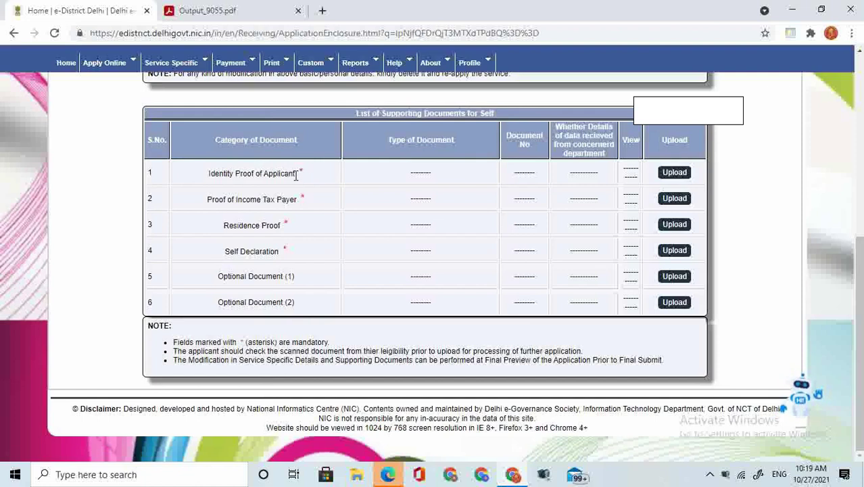
pyautogui.click(679, 176)
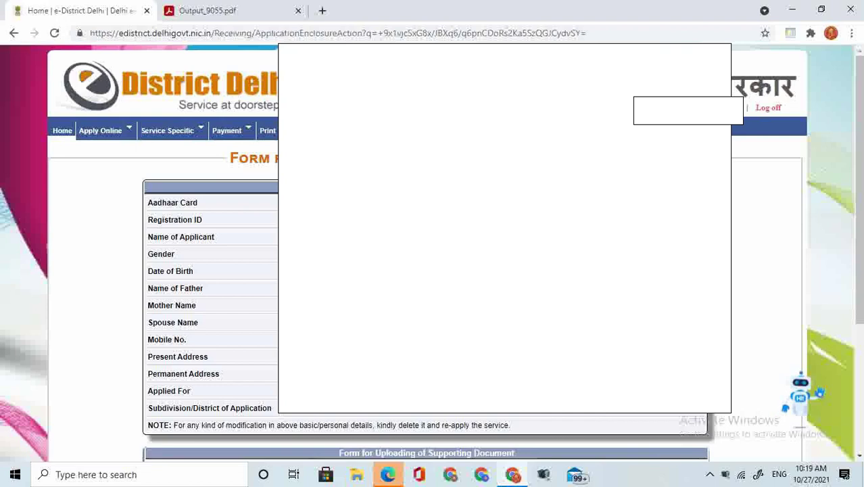
pyautogui.scroll(-3, 860, 215)
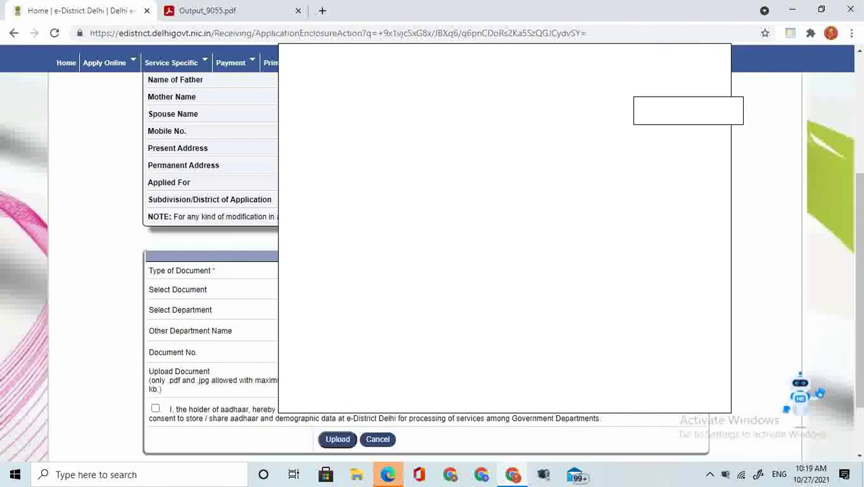
pyautogui.click(353, 311)
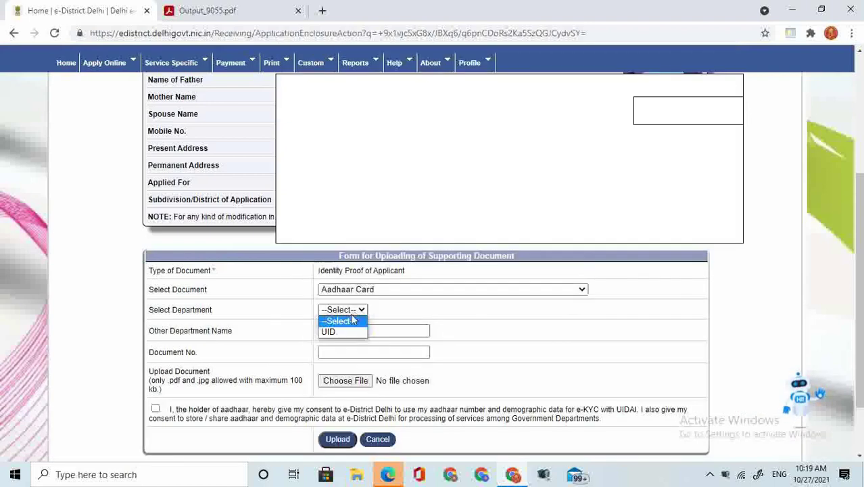
pyautogui.click(348, 331)
pyautogui.click(349, 331)
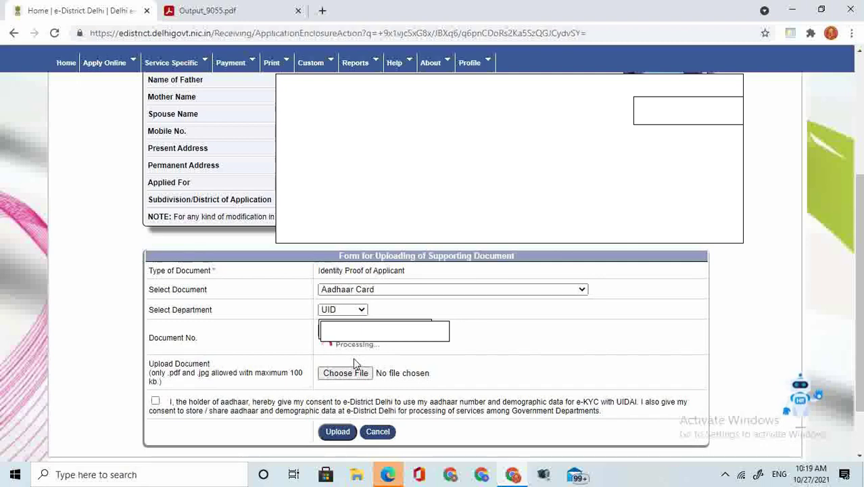
# Step: Give the Aadhaar e-KYC consent, clear the document number, and open the file selection without choosing a file
pyautogui.click(155, 401)
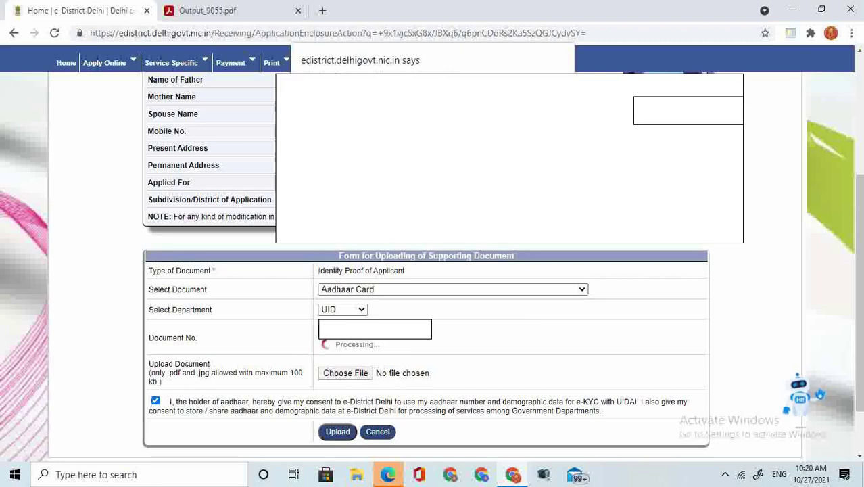
pyautogui.press('Return')
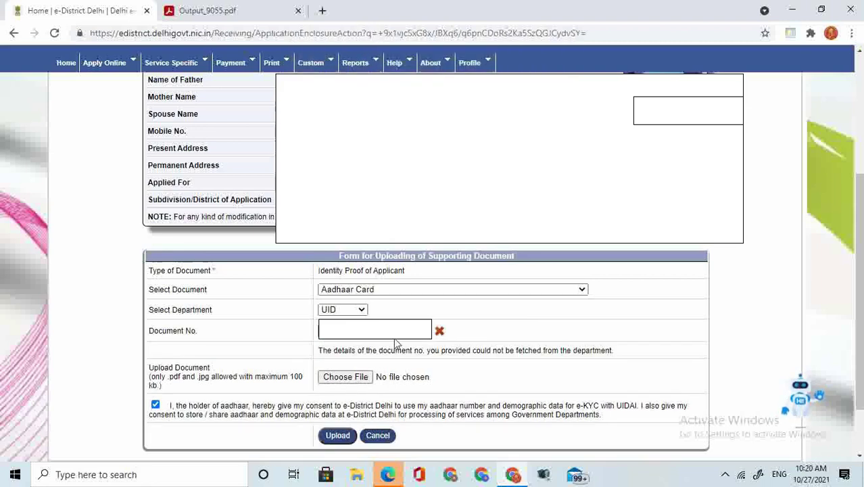
pyautogui.press('BackSpace')
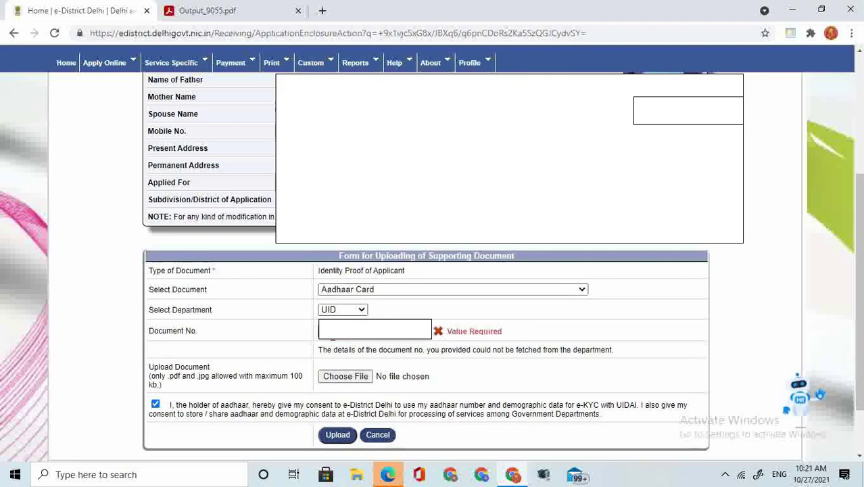
pyautogui.click(348, 383)
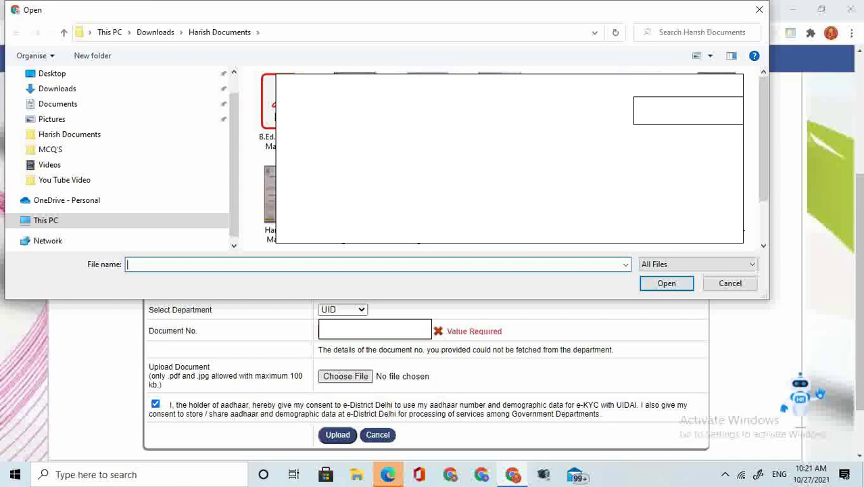
pyautogui.click(727, 285)
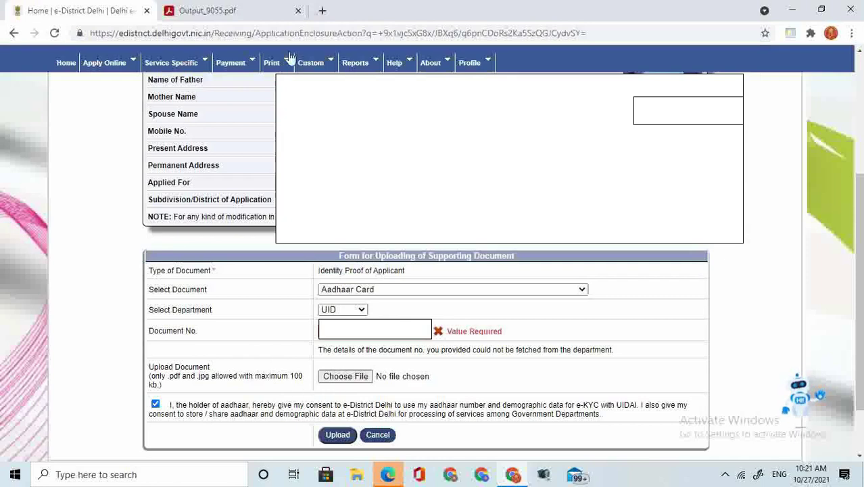
# Step: Search the web in a new tab for "online pdf resizer in kb", view the PDFResizer.com resize tool, and close it
pyautogui.click(323, 11)
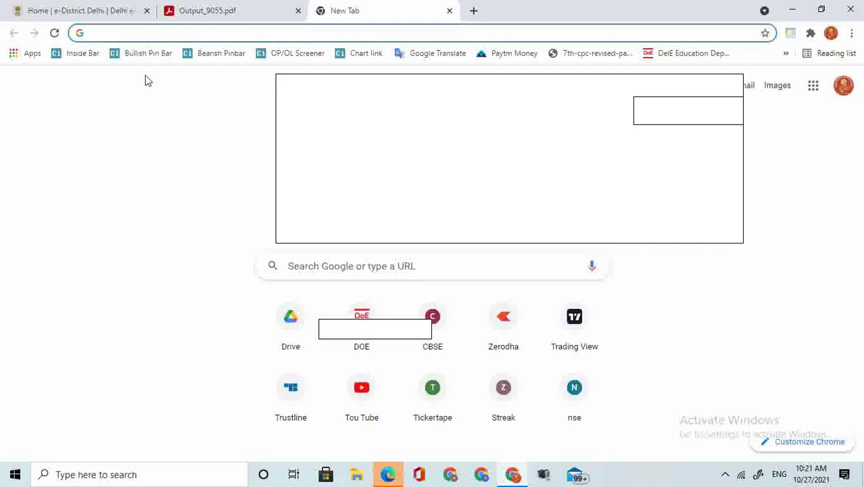
pyautogui.write('ONLINE')
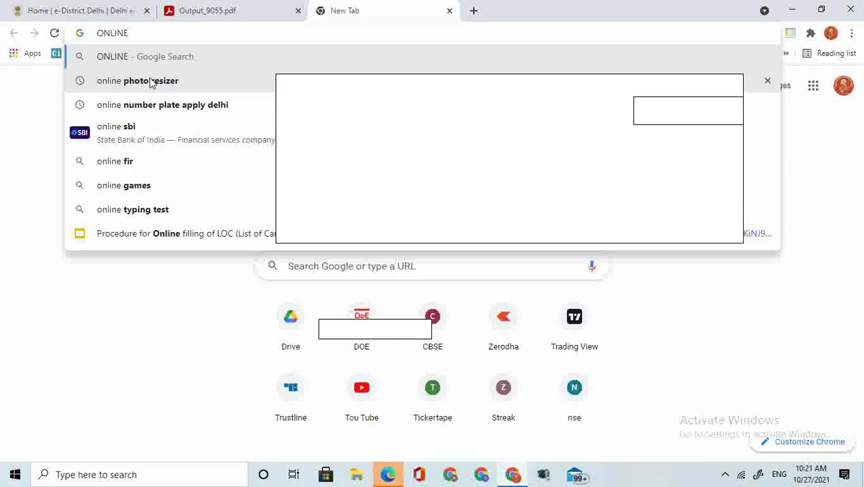
pyautogui.write('PDF')
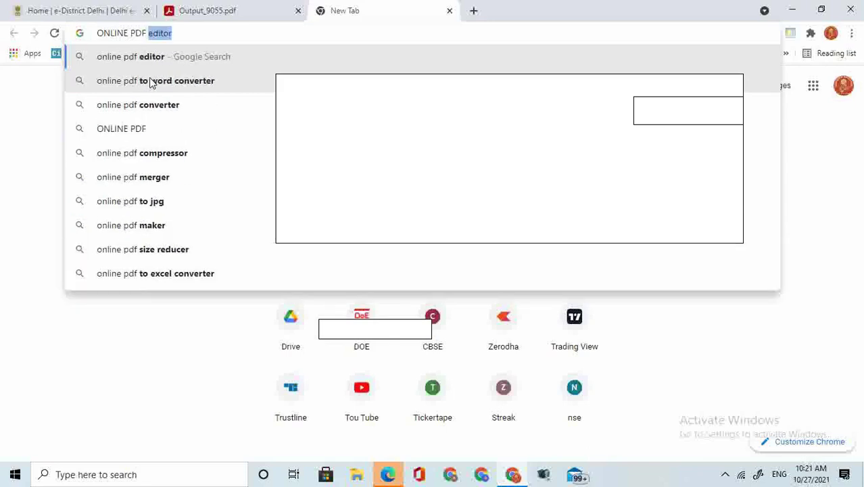
pyautogui.write(' RESIZER')
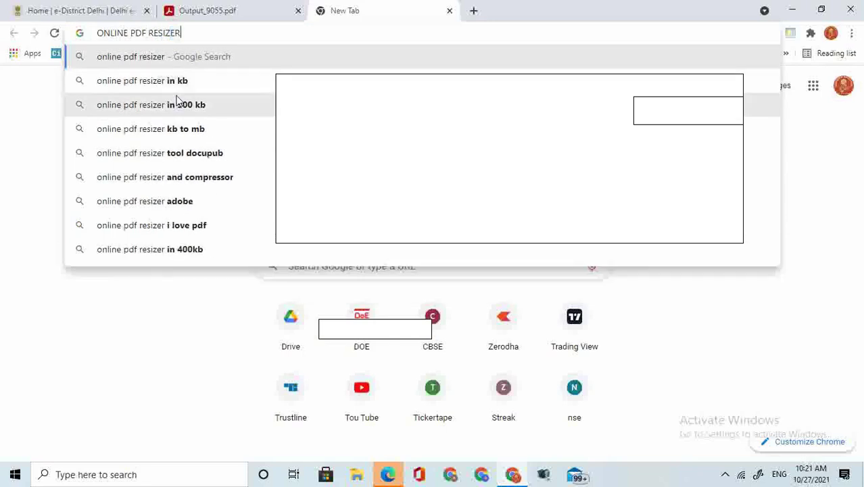
pyautogui.click(181, 87)
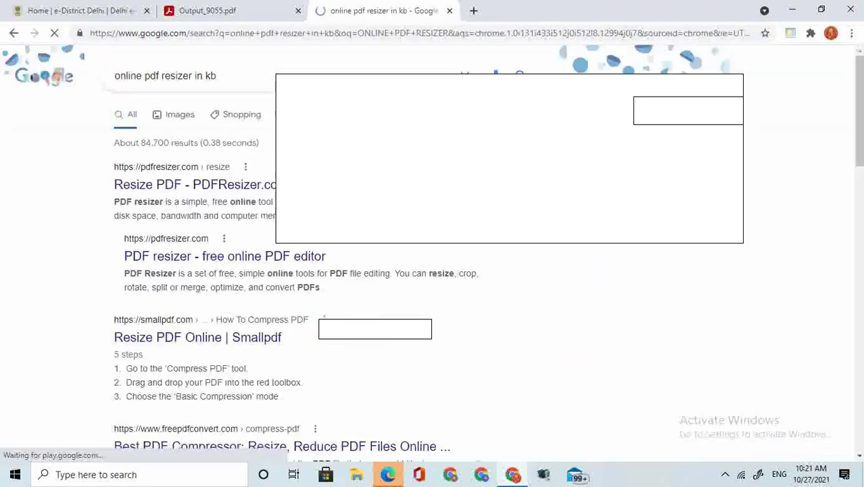
pyautogui.click(156, 187)
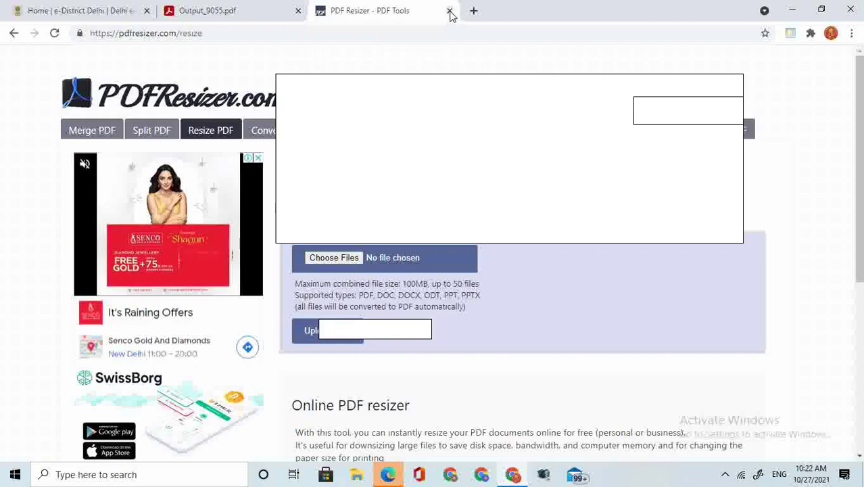
pyautogui.click(450, 11)
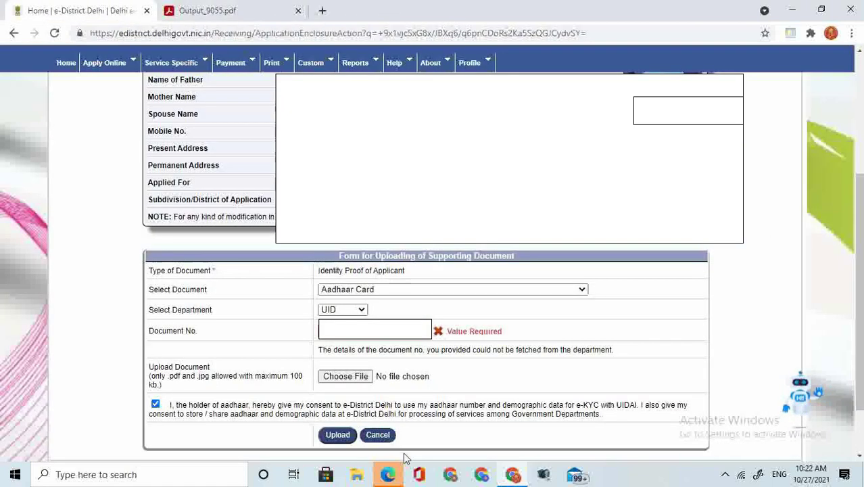
# Step: Cancel the identity proof upload and open the upload form for the Self Declaration document
pyautogui.click(387, 439)
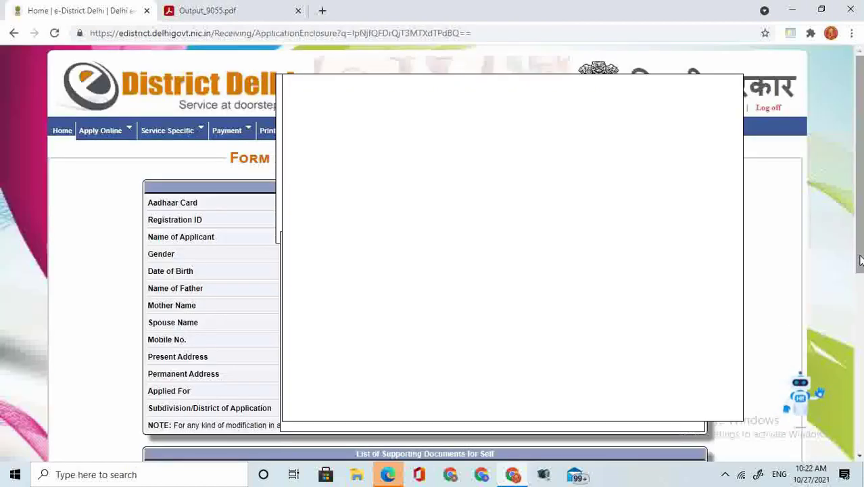
pyautogui.scroll(-5, 860, 260)
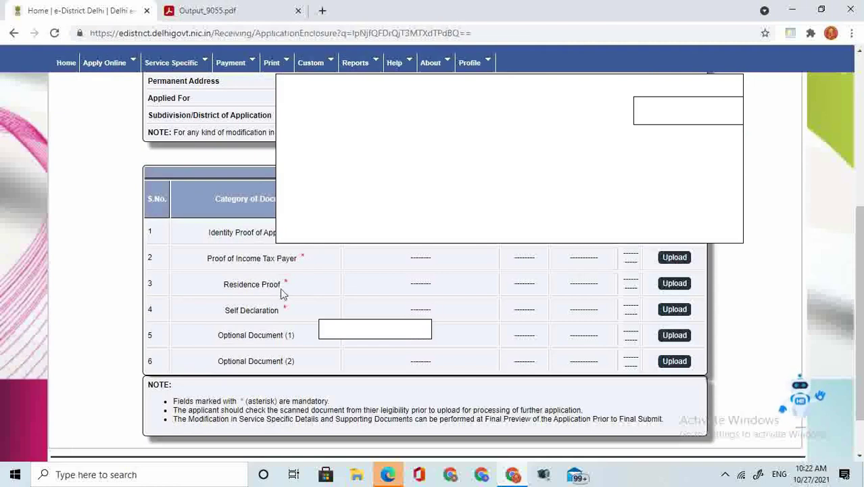
pyautogui.click(674, 311)
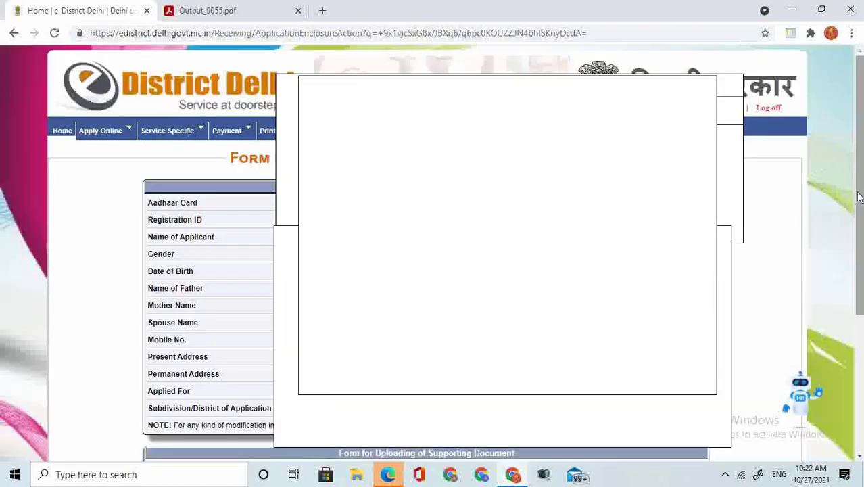
# Step: Set the Self Declaration document's department to Other and place the cursor in the other department name field
pyautogui.moveTo(858, 193); pyautogui.dragTo(859, 273)
pyautogui.scroll(-2, 433, 270)
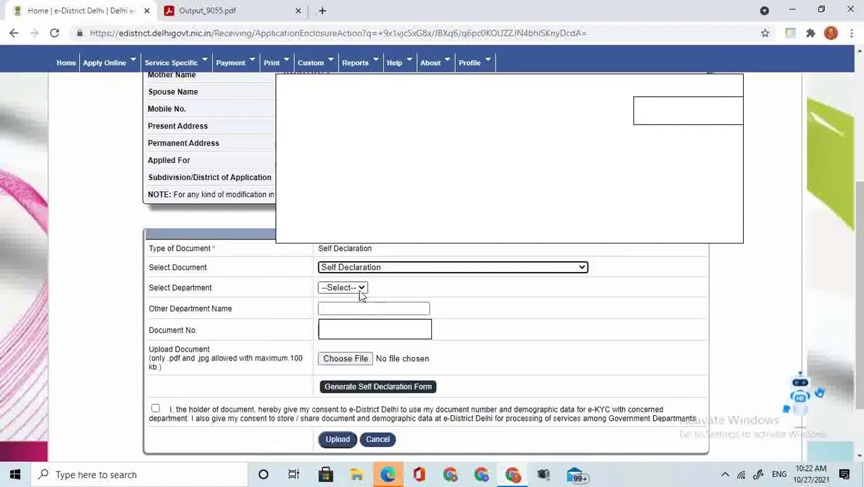
pyautogui.click(358, 289)
pyautogui.click(344, 309)
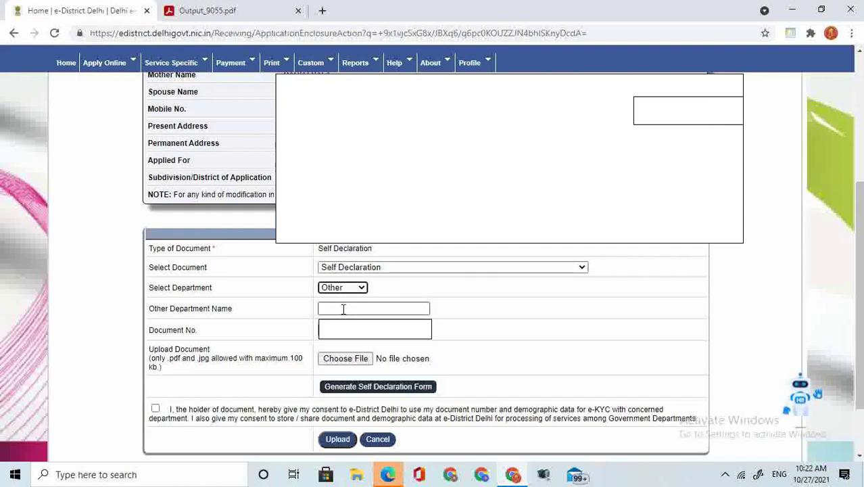
pyautogui.click(336, 309)
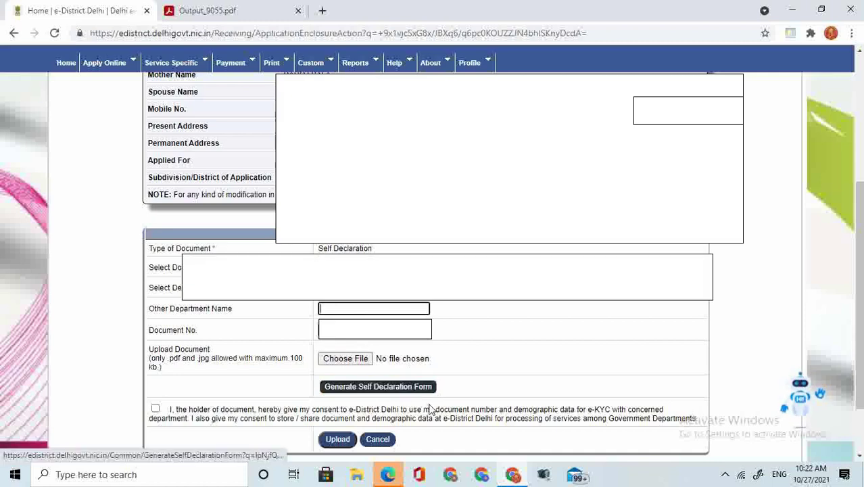
# Step: Generate the self declaration form, read it through to the signature section, and download it as a PDF
pyautogui.click(409, 389)
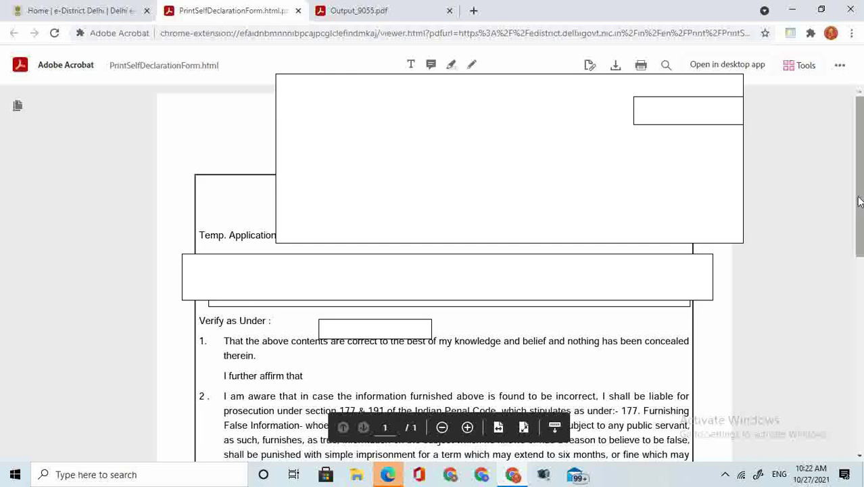
pyautogui.scroll(-3, 860, 199)
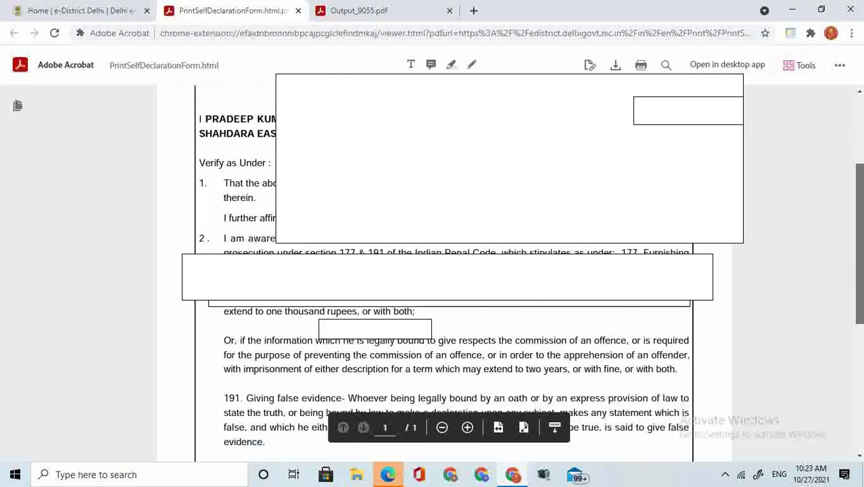
pyautogui.scroll(-3, 444, 271)
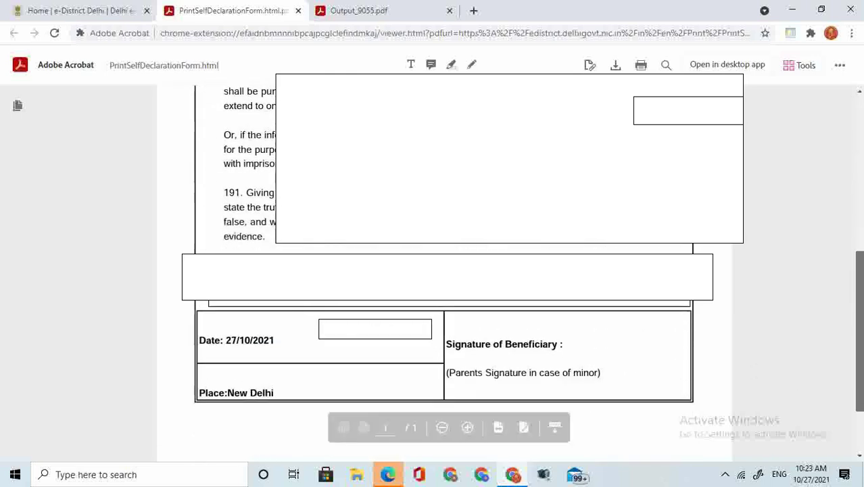
pyautogui.scroll(5, 859, 224)
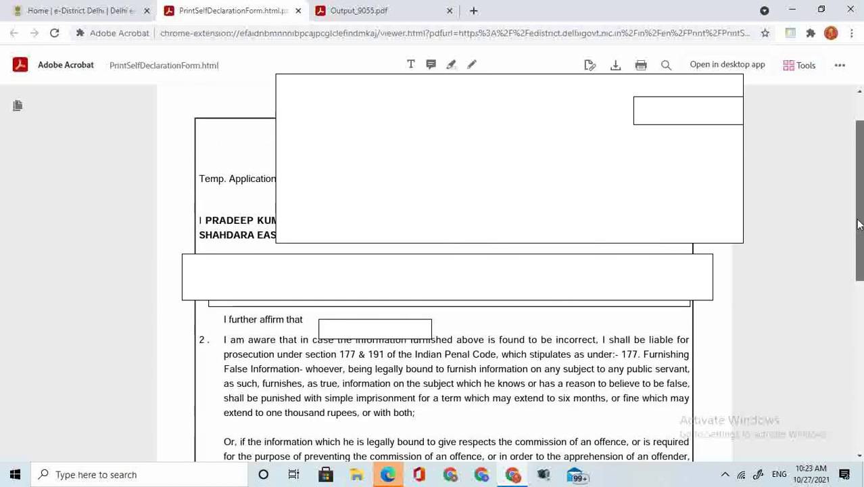
pyautogui.scroll(-3, 859, 225)
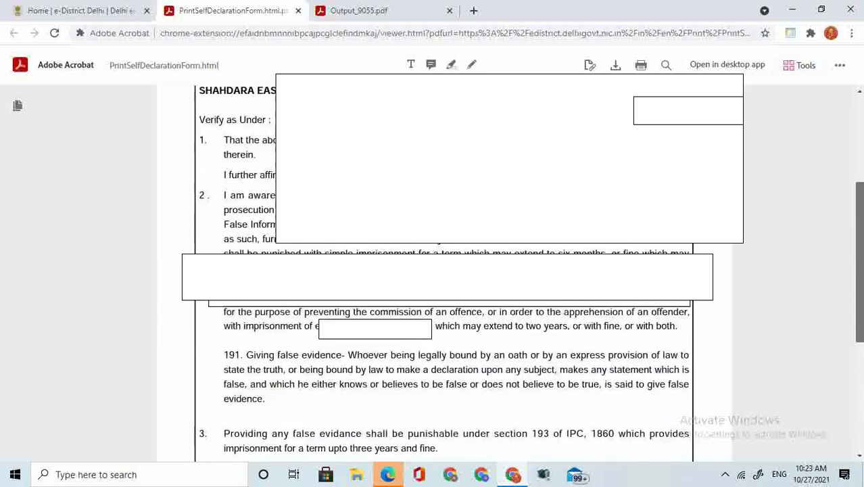
pyautogui.scroll(-3, 443, 271)
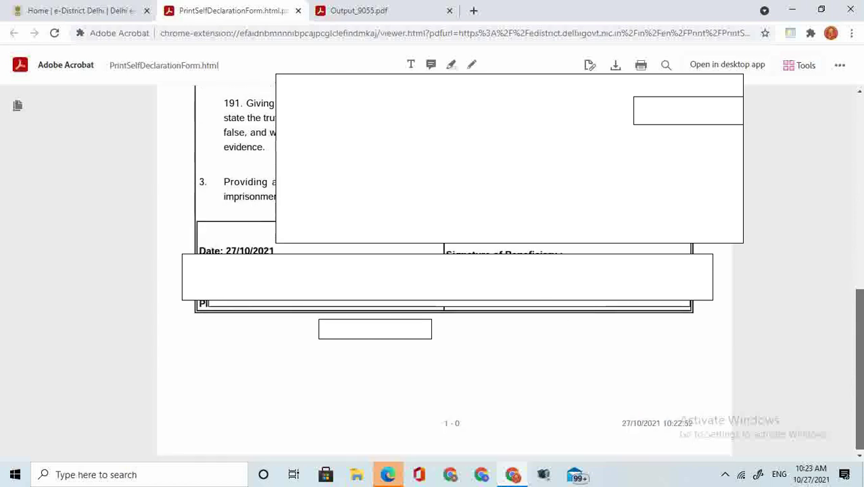
pyautogui.scroll(3, 443, 270)
pyautogui.scroll(2, 443, 271)
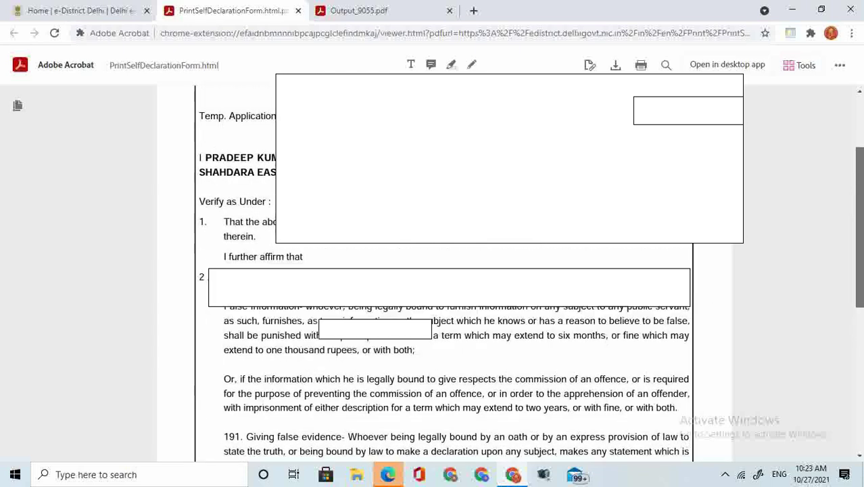
pyautogui.scroll(-2, 444, 270)
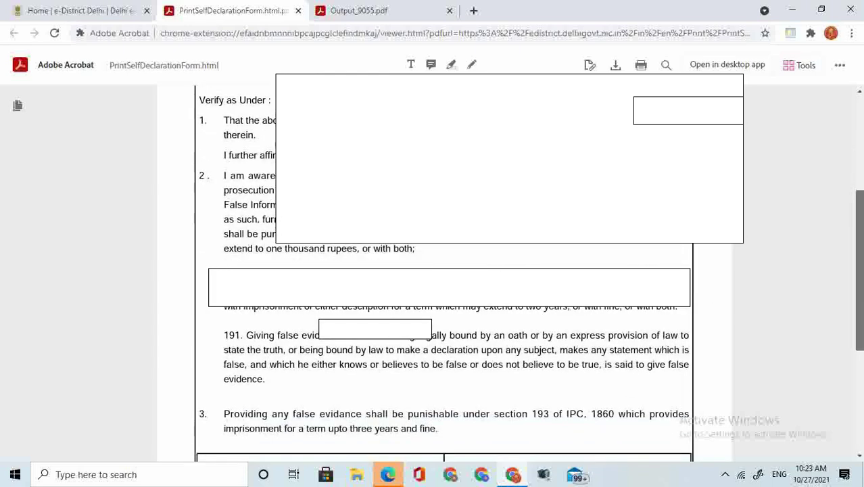
pyautogui.scroll(-3, 444, 270)
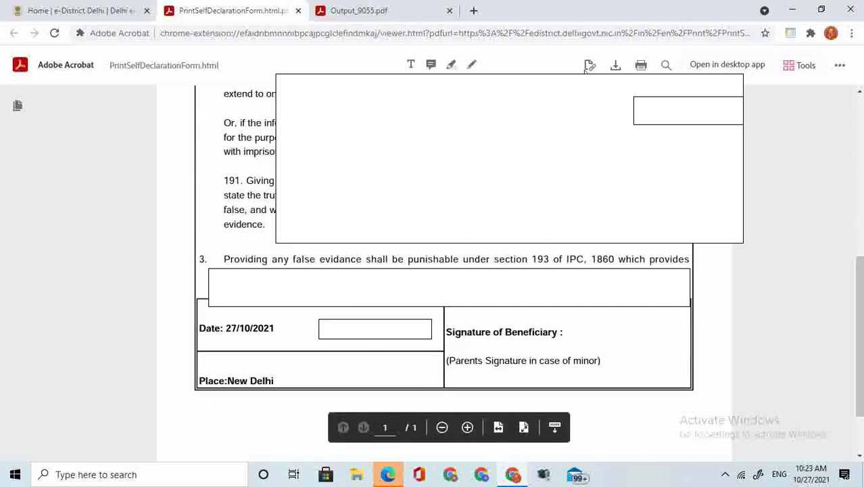
pyautogui.click(615, 65)
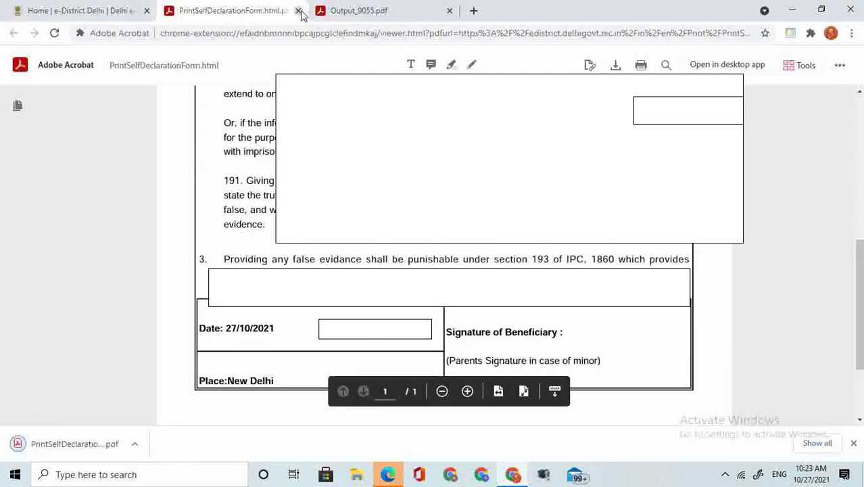
pyautogui.click(298, 10)
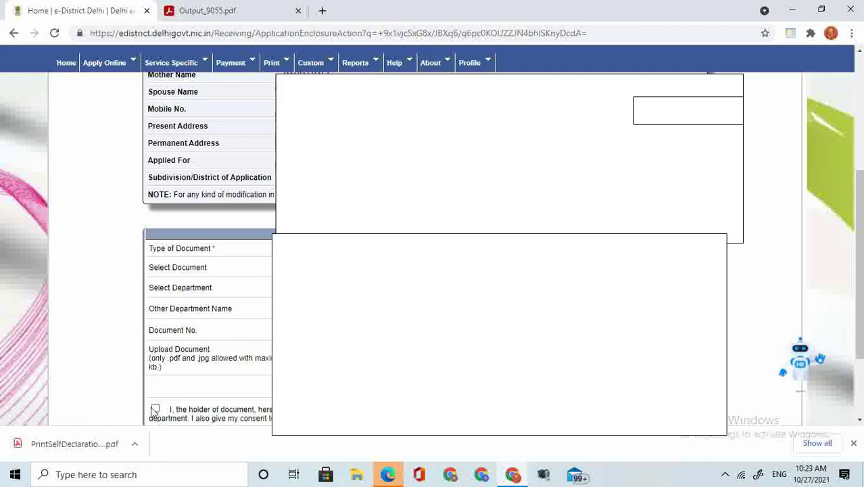
# Step: Mark the e-KYC consent, cancel the Self Declaration upload, and return to the list of supporting documents
pyautogui.scroll(-2, 861, 304)
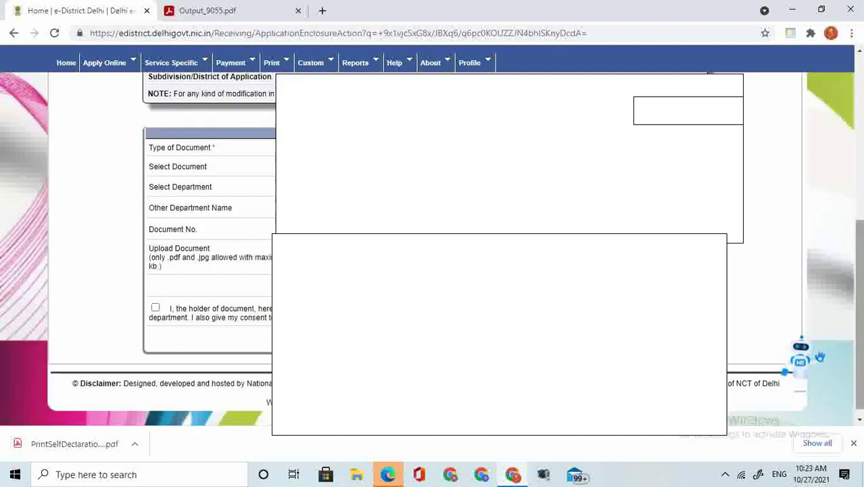
pyautogui.click(155, 308)
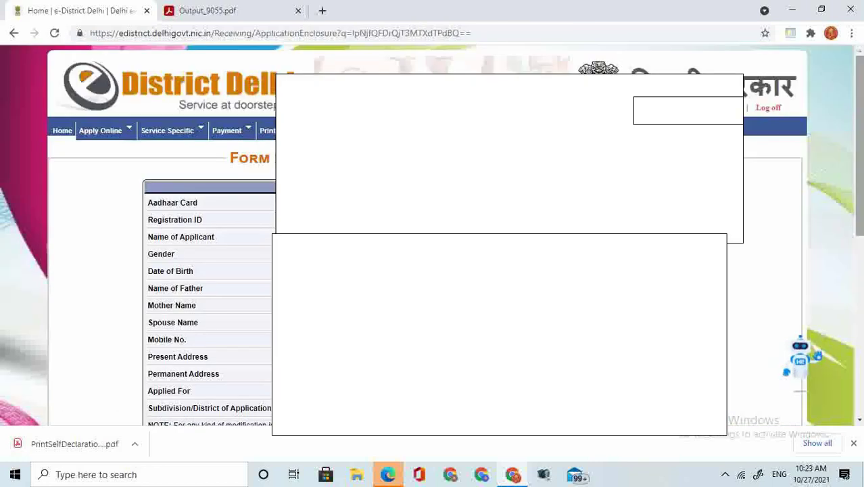
pyautogui.scroll(-5, 859, 203)
pyautogui.scroll(-2, 433, 243)
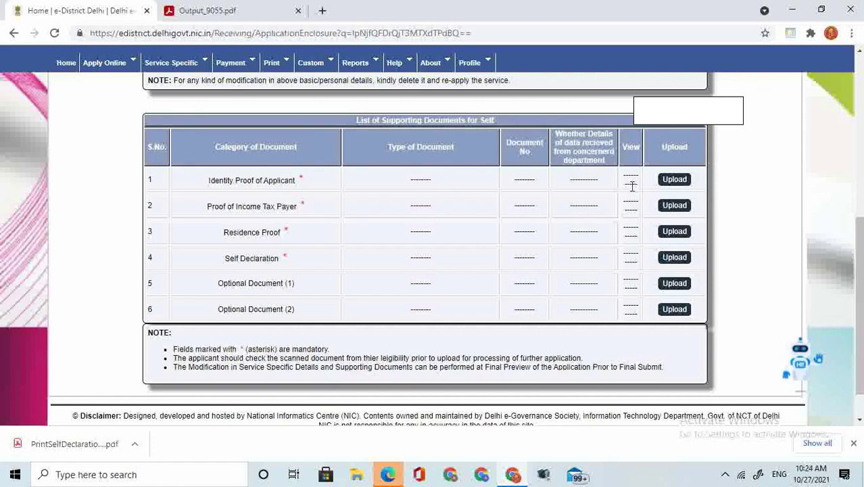
# Step: Review the applicant details and the list of supporting documents, dismissing the downloads bar
pyautogui.scroll(1, 860, 284)
pyautogui.moveTo(860, 285); pyautogui.dragTo(856, 136)
pyautogui.moveTo(856, 132); pyautogui.dragTo(856, 136)
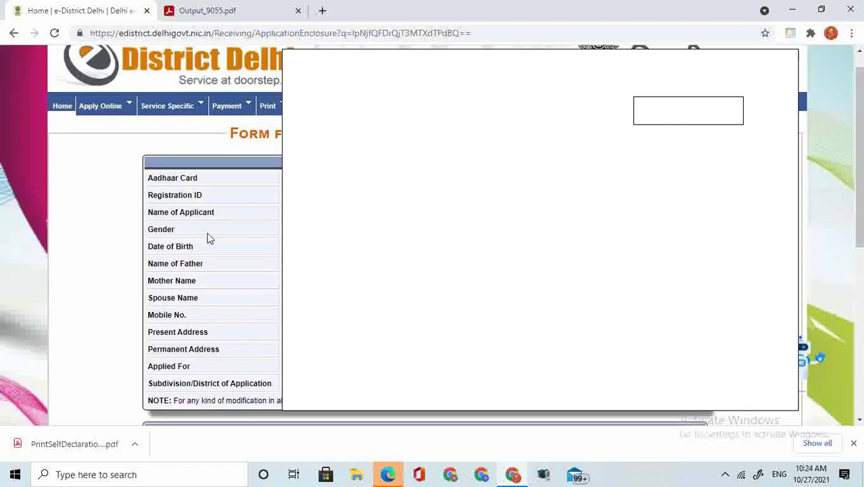
pyautogui.click(854, 443)
pyautogui.moveTo(860, 271); pyautogui.dragTo(860, 438)
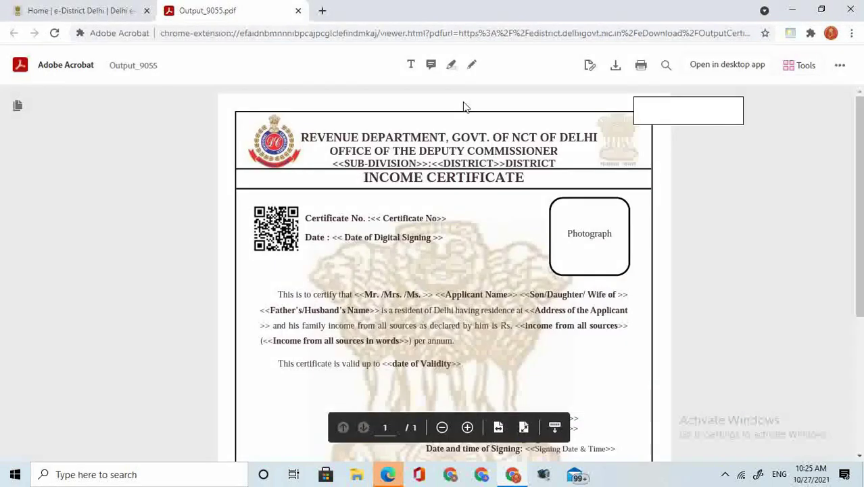
# Step: Enlarge the sample income certificate in Output_9055.pdf and examine it from the heading down to the digital signature details
pyautogui.click(467, 428)
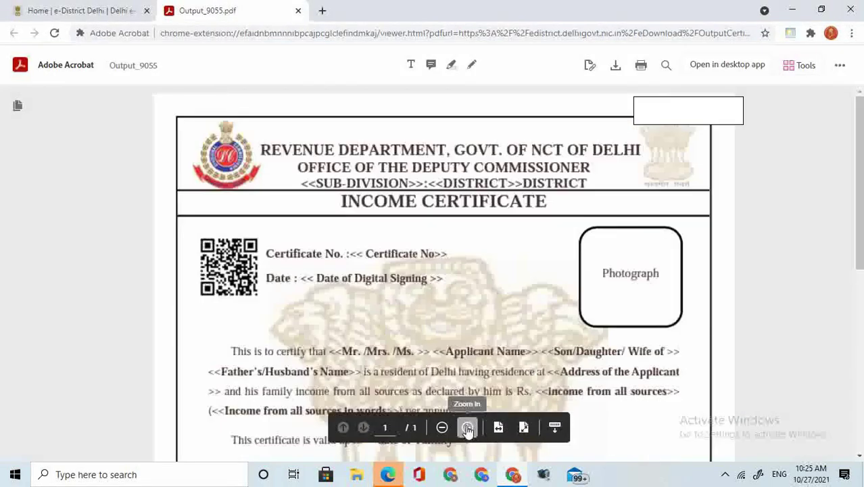
pyautogui.click(467, 428)
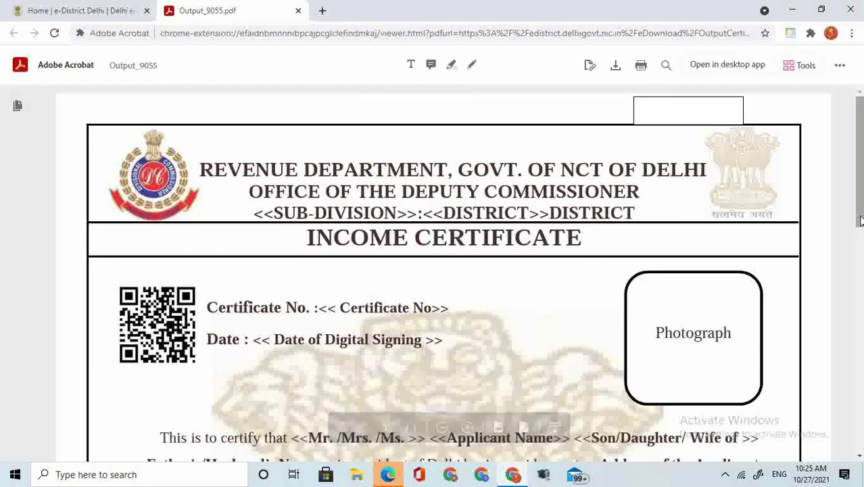
pyautogui.scroll(-3, 861, 221)
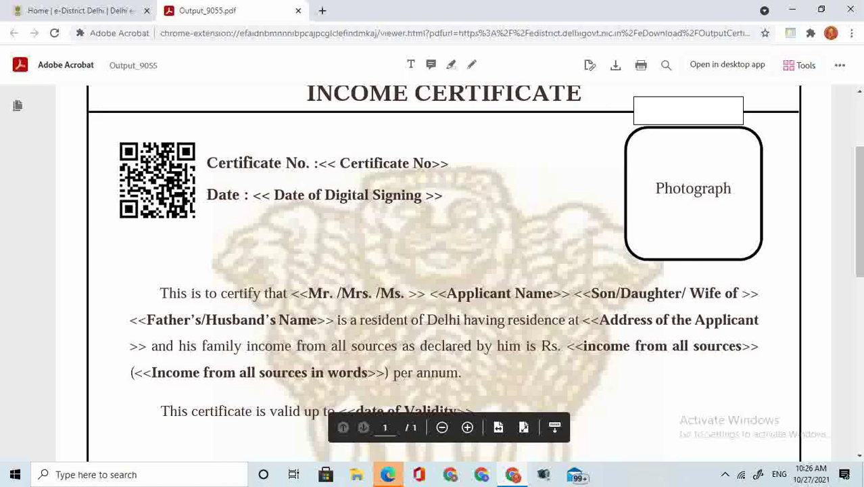
pyautogui.moveTo(860, 267); pyautogui.dragTo(860, 364)
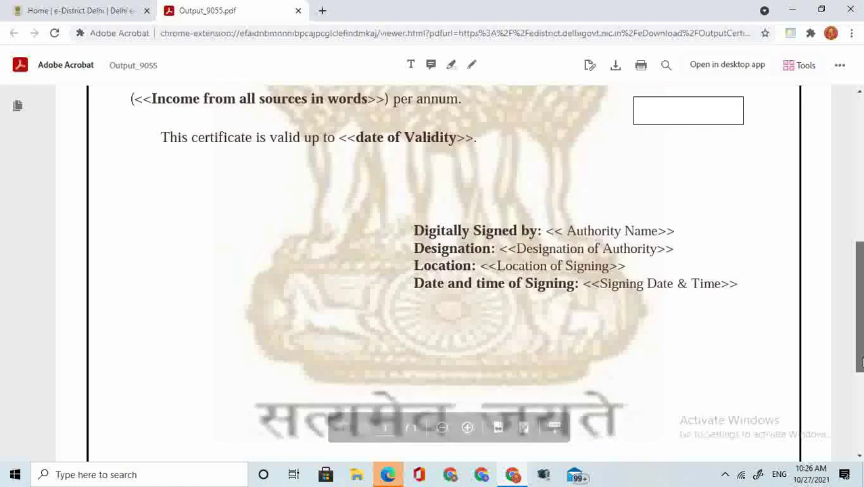
pyautogui.moveTo(862, 362)
pyautogui.mouseDown()
pyautogui.moveTo(862, 376)
pyautogui.moveTo(863, 367)
pyautogui.mouseUp()
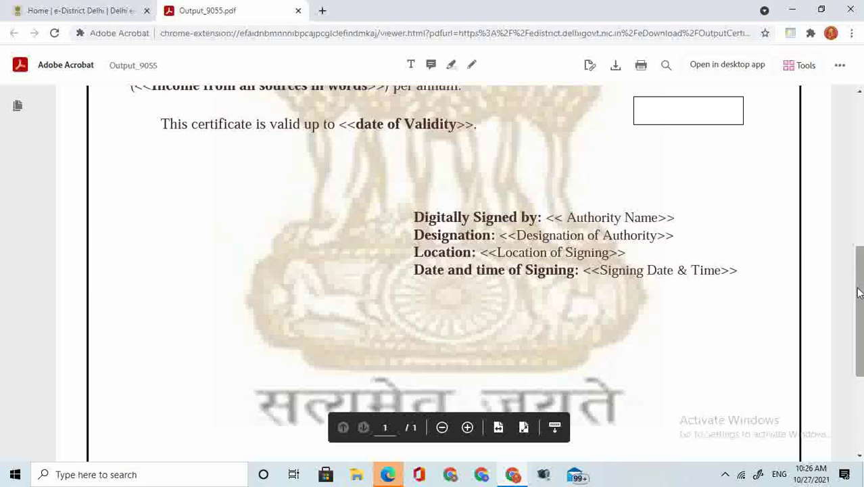
pyautogui.moveTo(856, 296); pyautogui.dragTo(859, 115)
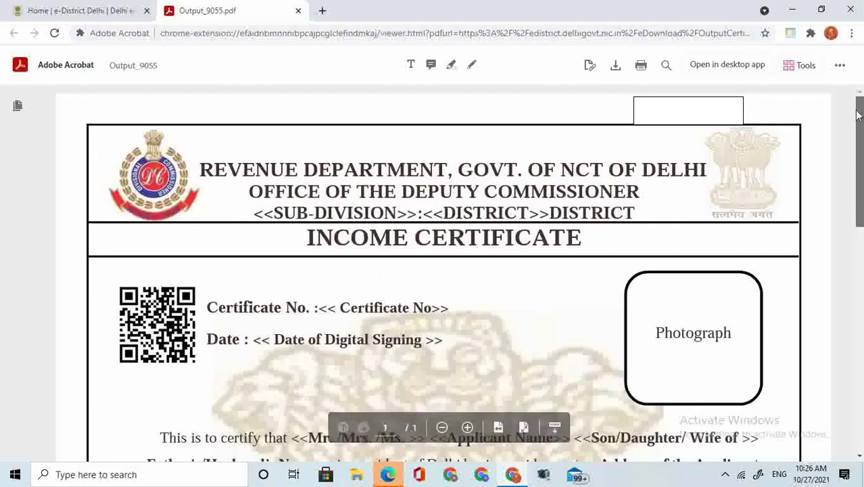